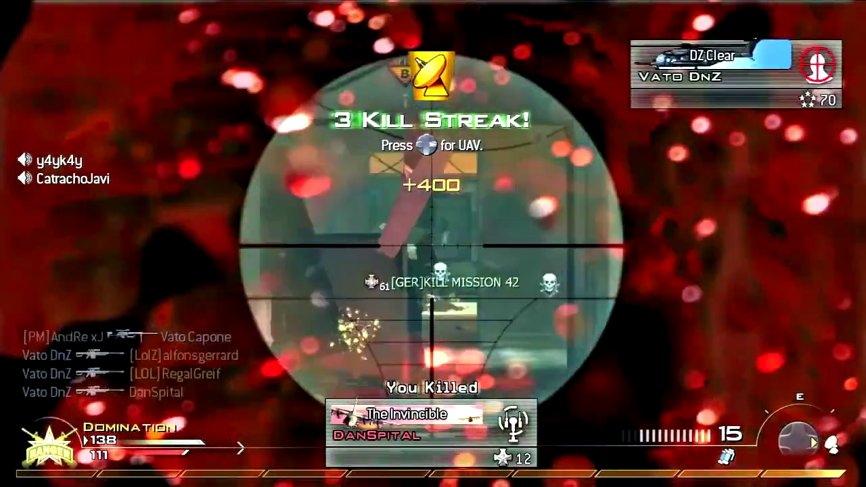
pyautogui.click(432, 245)
pyautogui.rightClick(431, 245)
pyautogui.click(431, 245)
pyautogui.rightClick(431, 245)
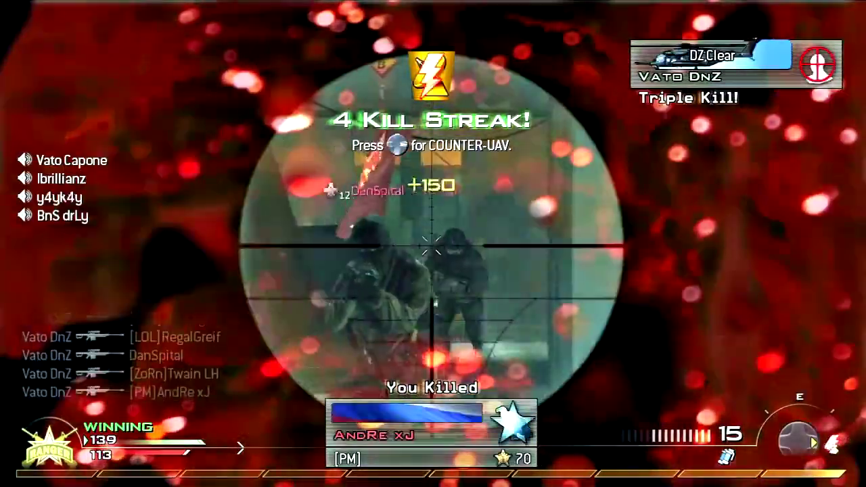
pyautogui.click(431, 245)
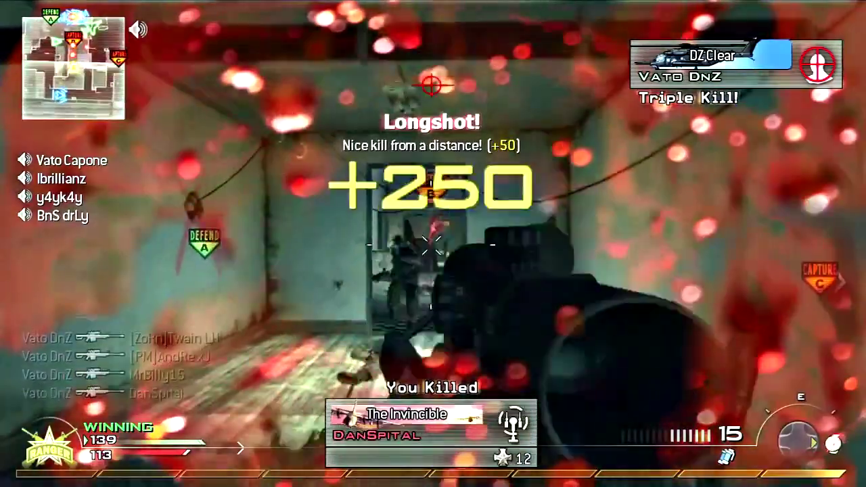
pyautogui.click(431, 245)
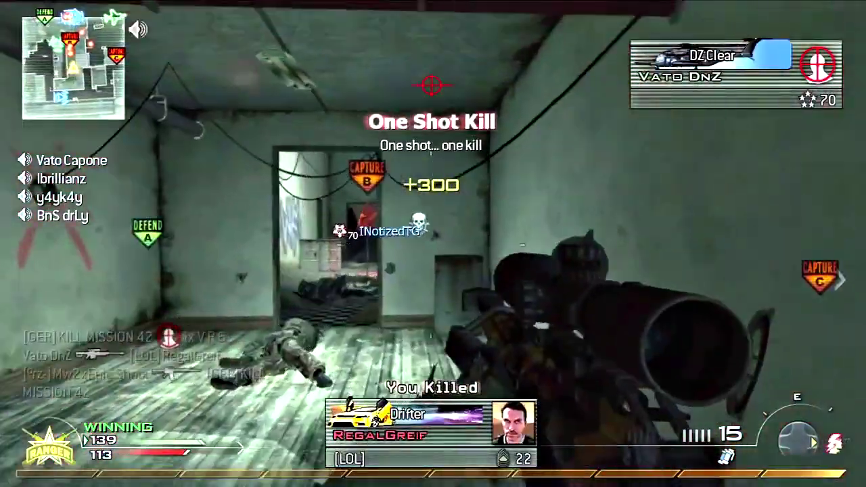
pyautogui.rightClick(431, 245)
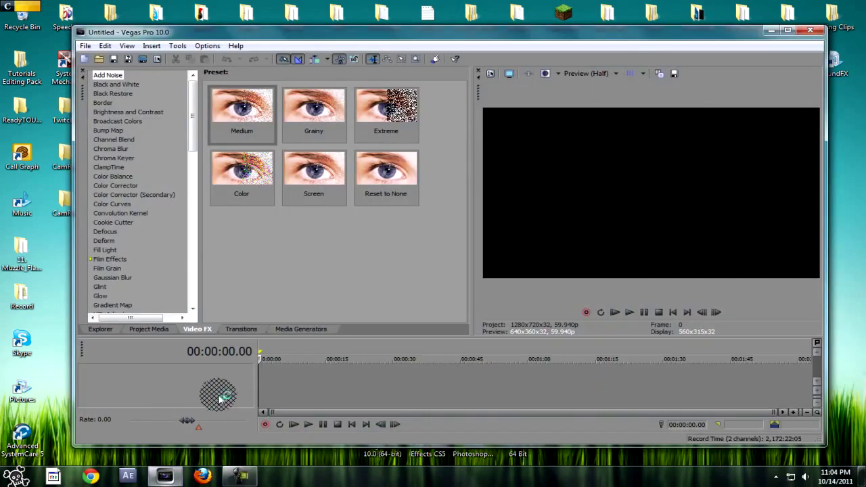
# Step: Maximize the editor window and look through the video effects, including the NewBlue ME Active Camera and Brightness and Contrast presets
pyautogui.click(789, 30)
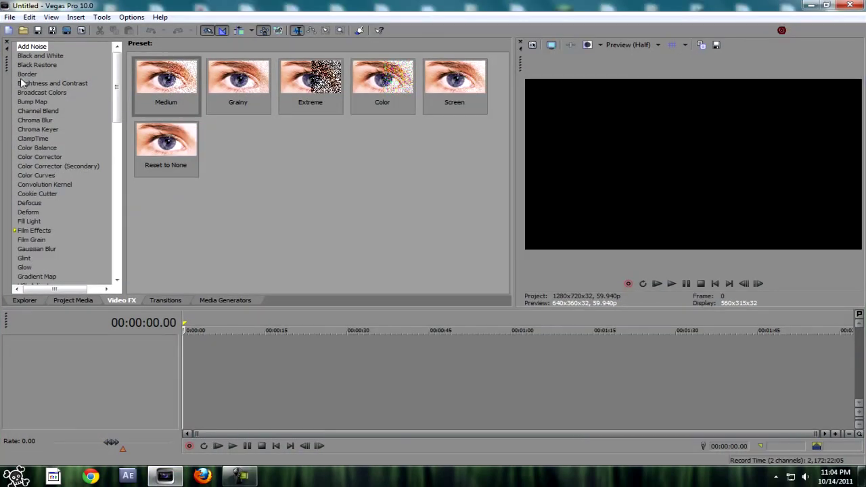
pyautogui.moveTo(118, 76); pyautogui.dragTo(114, 162)
pyautogui.click(108, 170)
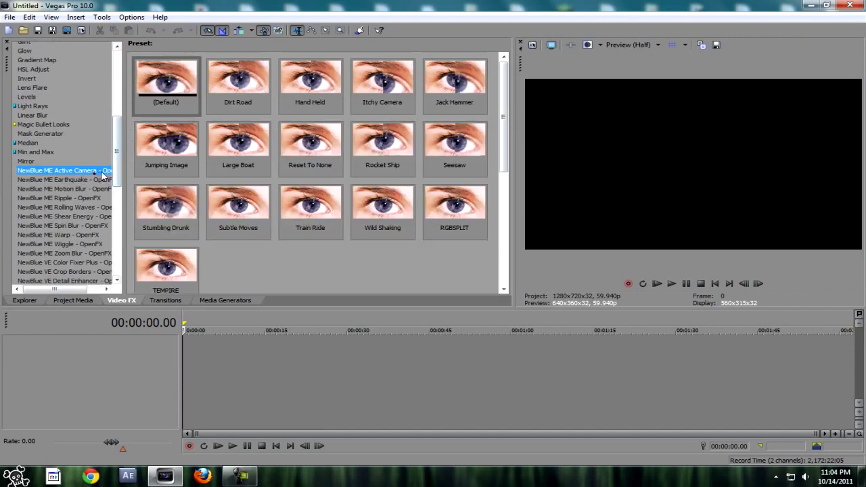
pyautogui.scroll(8, 110, 151)
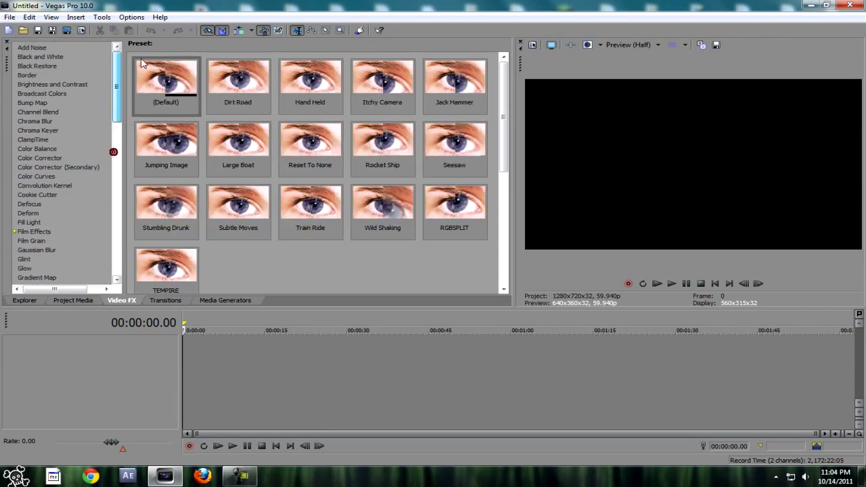
pyautogui.click(31, 57)
pyautogui.click(32, 83)
# Step: Open the video file 7 Man FEED Barret from the Desktop so it is placed on the timeline
pyautogui.click(23, 31)
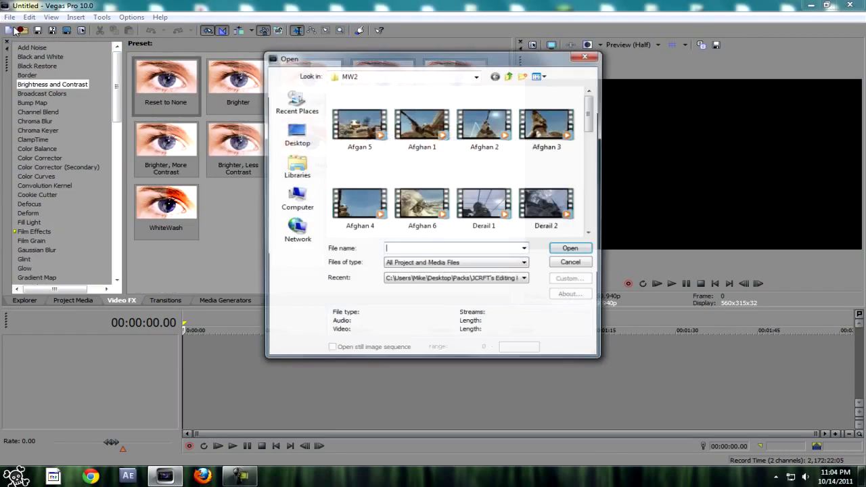
pyautogui.click(296, 133)
pyautogui.scroll(5, 582, 149)
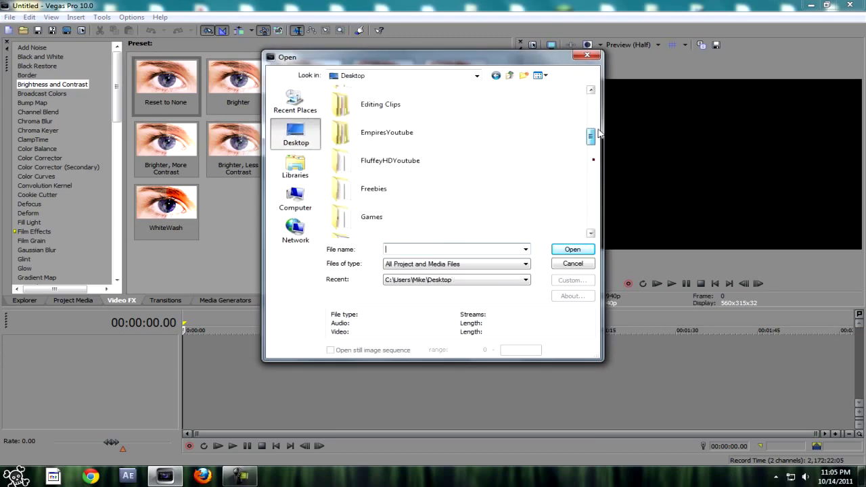
pyautogui.scroll(-10, 567, 203)
pyautogui.scroll(3, 567, 221)
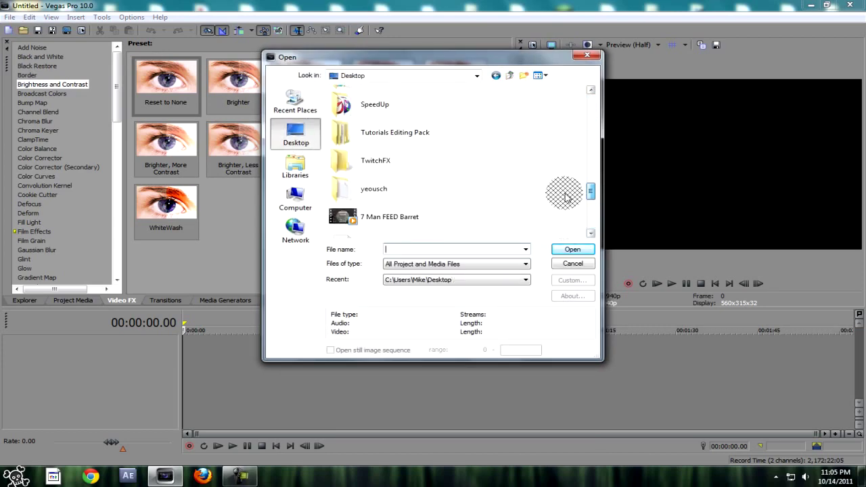
pyautogui.scroll(-1, 567, 203)
pyautogui.doubleClick(374, 126)
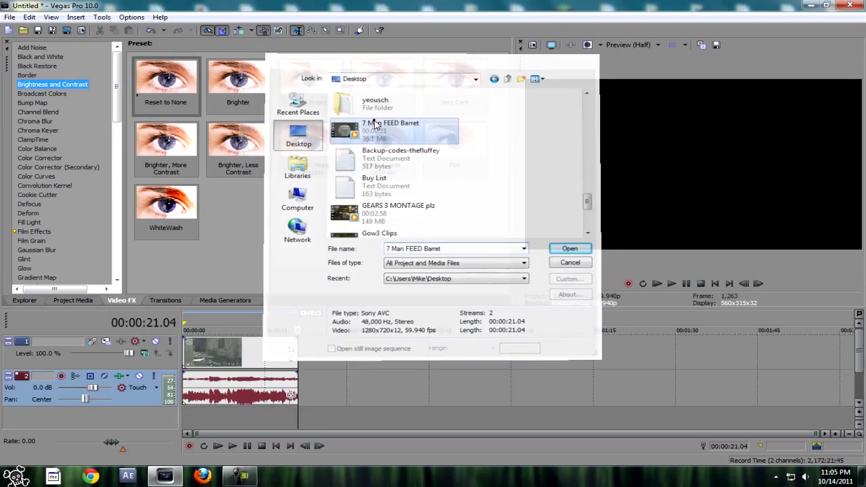
# Step: Disable resampling for the imported video clip and widen the video preview area
pyautogui.click(211, 357)
pyautogui.rightClick(193, 362)
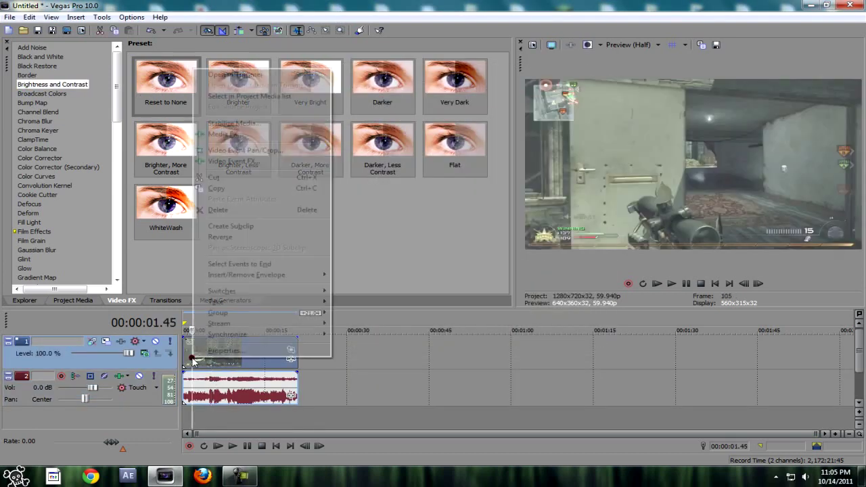
pyautogui.click(216, 349)
pyautogui.click(383, 199)
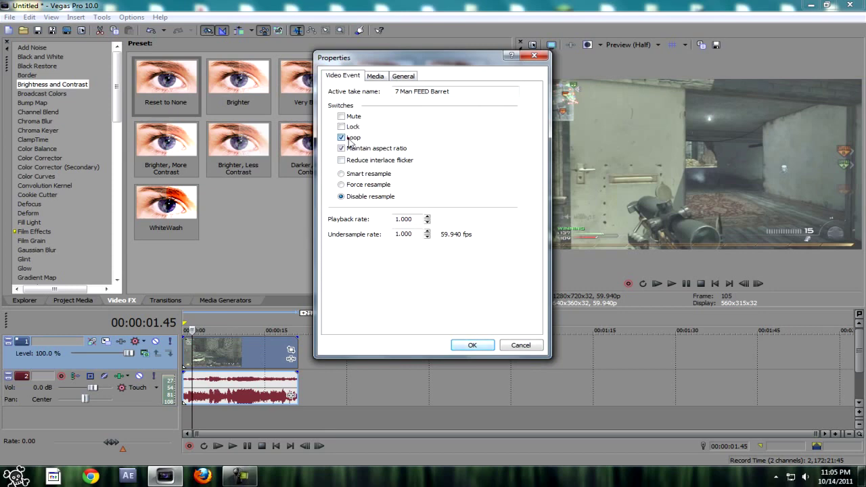
pyautogui.click(467, 345)
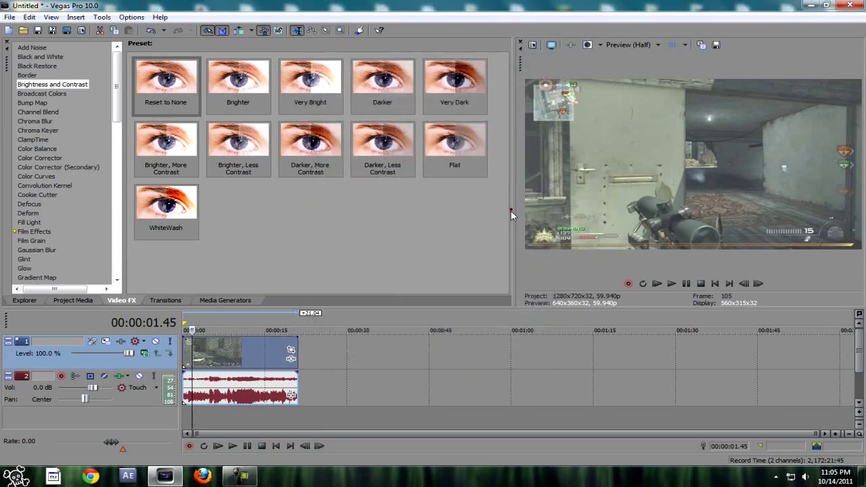
pyautogui.moveTo(511, 215); pyautogui.dragTo(364, 253)
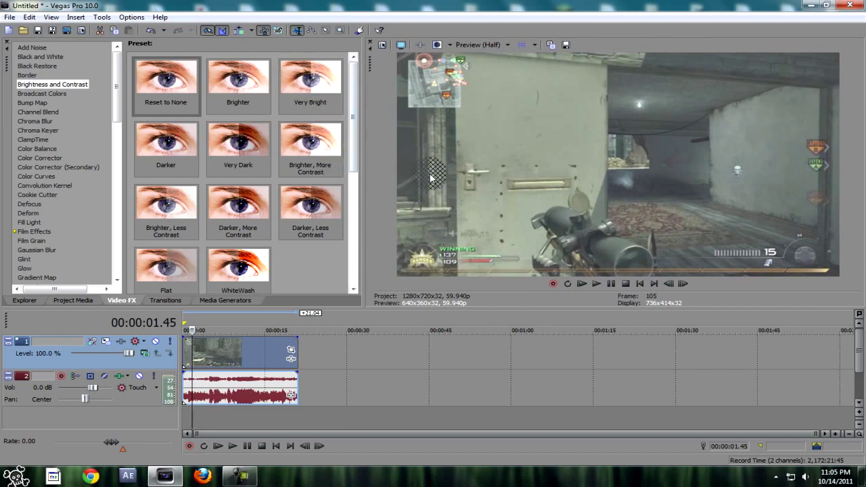
# Step: Split the clip at 00:00:05.06, where the scope is lowered around the first kill
pyautogui.click(213, 361)
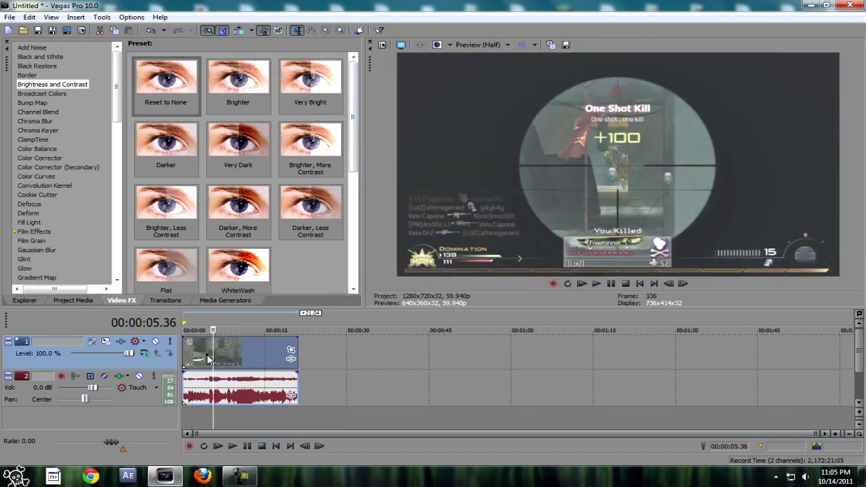
pyautogui.click(208, 360)
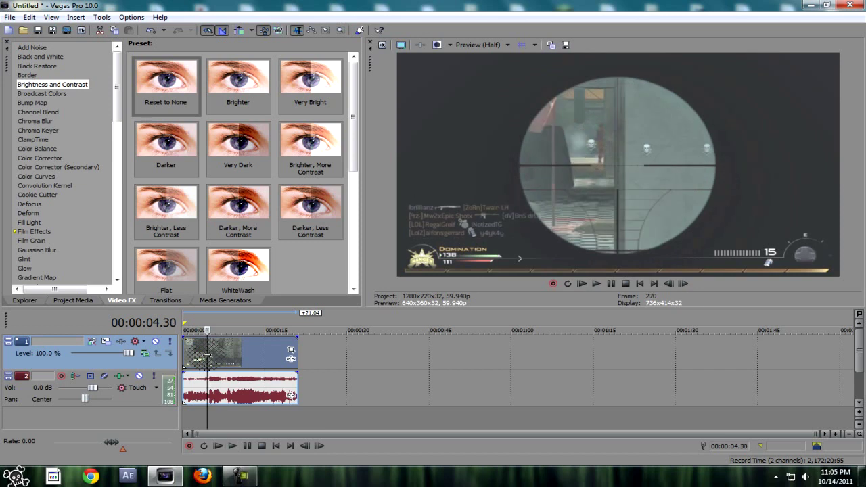
pyautogui.press('Left')
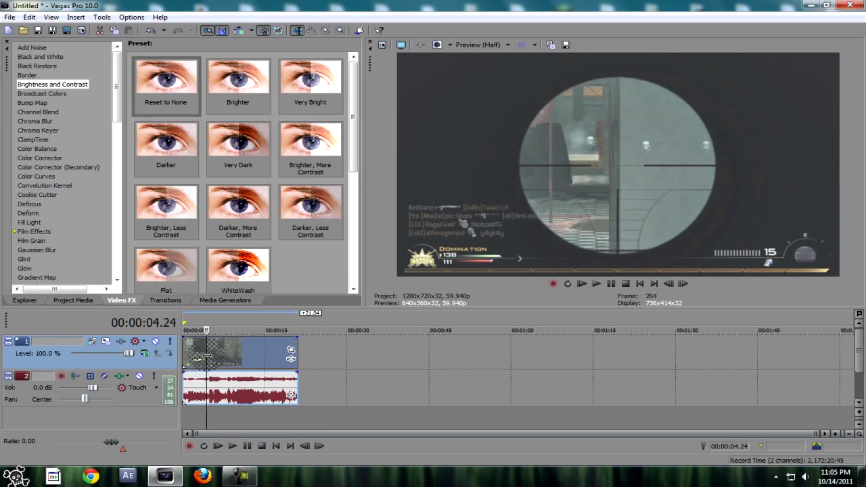
pyautogui.press('Right')
pyautogui.press('Right')
pyautogui.press('Right')
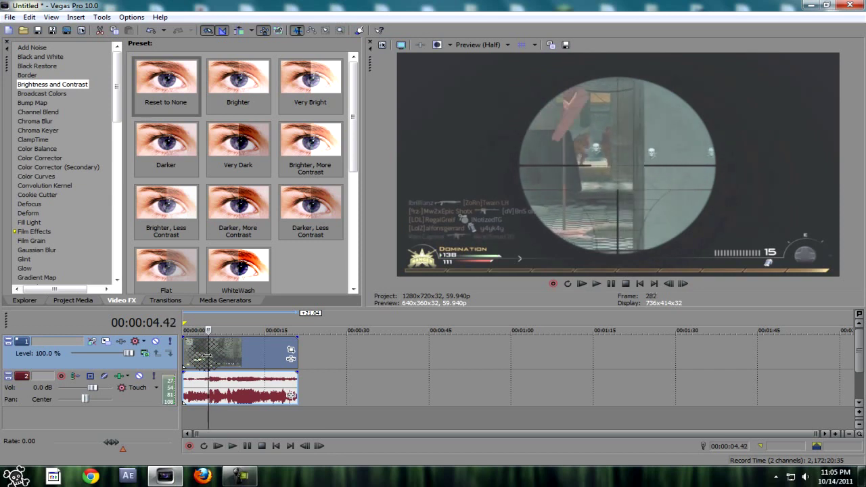
pyautogui.press('Left')
pyautogui.press('Left')
pyautogui.press('Left')
pyautogui.press('Left')
pyautogui.press('Left')
pyautogui.press('Left')
pyautogui.press('Left')
pyautogui.press('Left')
pyautogui.press('Left')
pyautogui.press('Left')
pyautogui.press('Left')
pyautogui.press('Left')
pyautogui.press('Left')
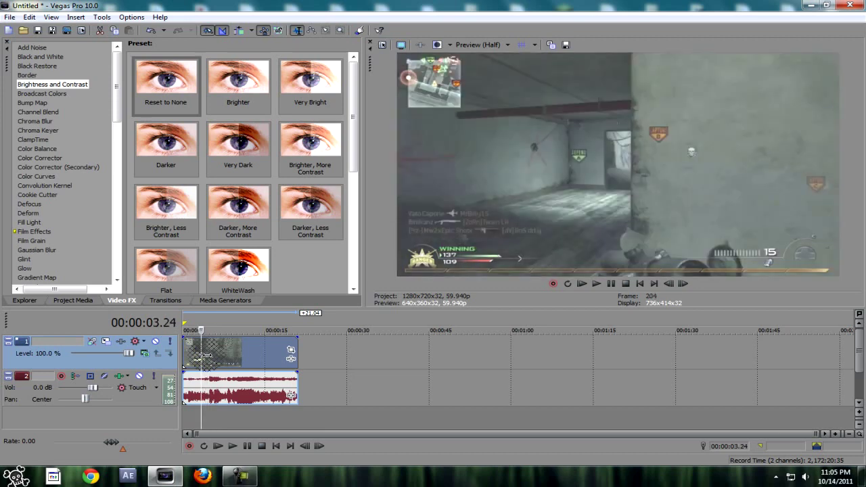
pyautogui.press('Right')
pyautogui.press('Right')
pyautogui.press('Right')
pyautogui.press('Right')
pyautogui.press('Right')
pyautogui.press('Right')
pyautogui.press('Right')
pyautogui.press('Right')
pyautogui.press('Right')
pyautogui.press('Right')
pyautogui.press('Right')
pyautogui.press('Right')
pyautogui.press('Right')
pyautogui.press('Right')
pyautogui.press('Right')
pyautogui.press('Right')
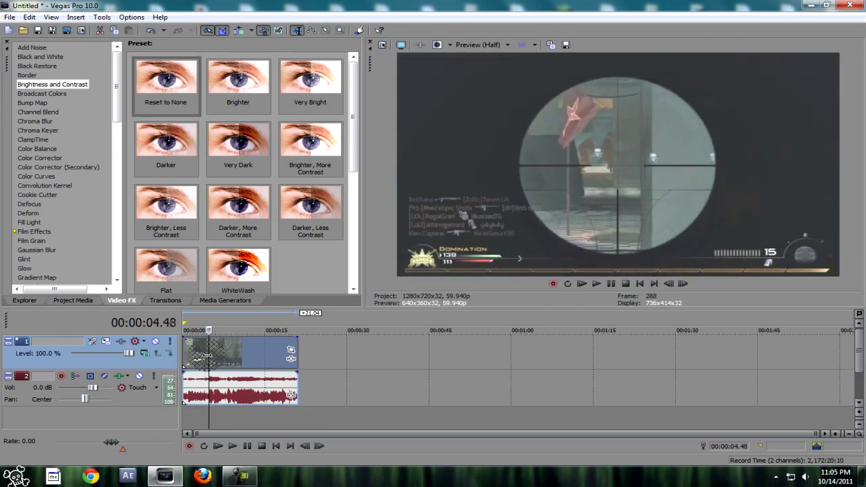
pyautogui.press('Right')
pyautogui.press('Right')
pyautogui.press('Left')
pyautogui.press('Right')
pyautogui.press('Right')
pyautogui.press('Right')
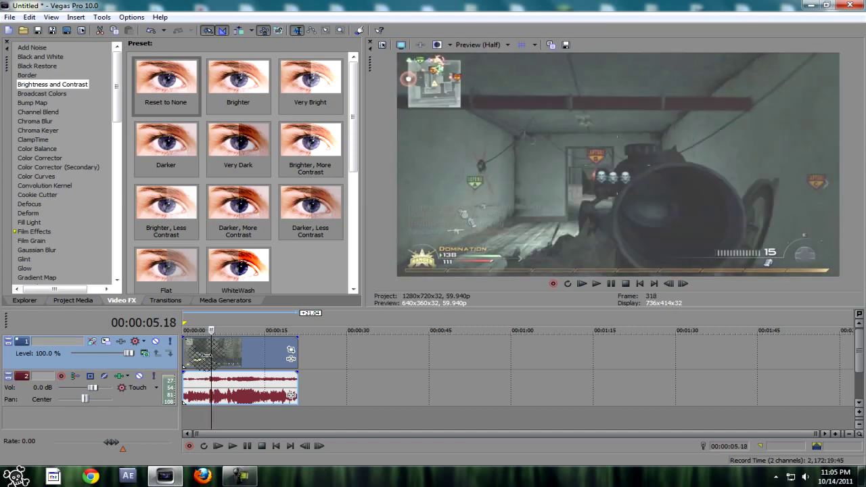
pyautogui.press('Left')
pyautogui.press('Left')
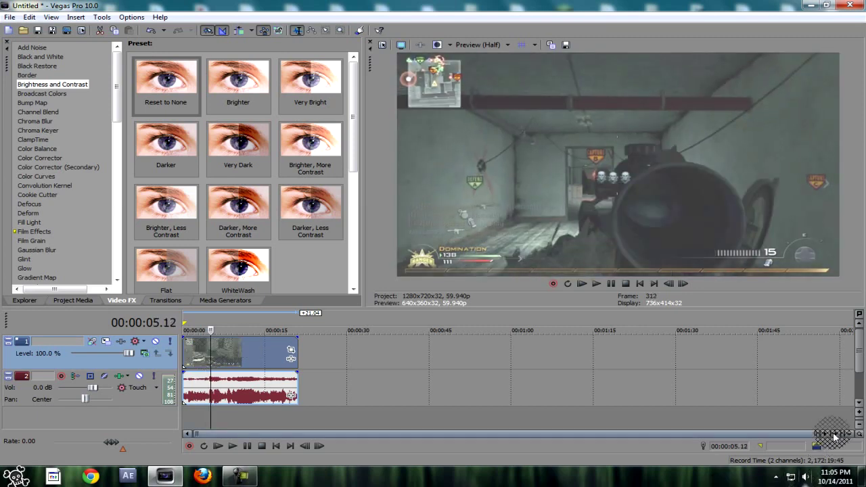
pyautogui.click(836, 434)
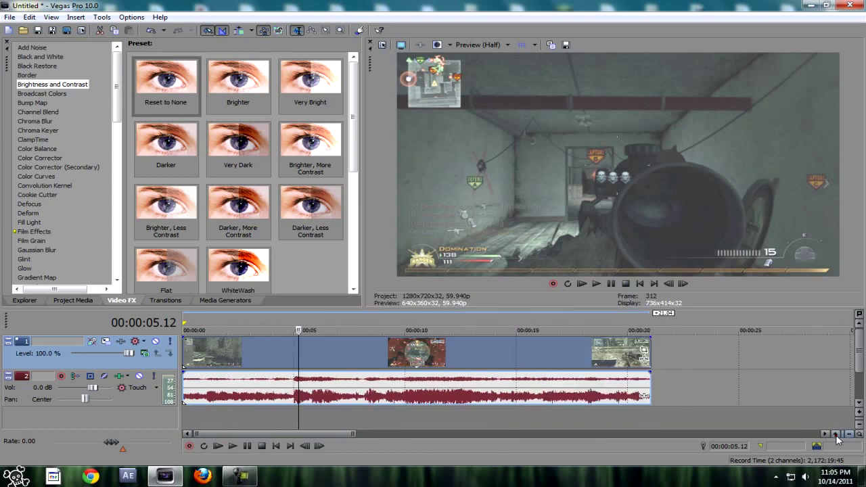
pyautogui.press('Right')
pyautogui.press('Right')
pyautogui.press('Right')
pyautogui.press('Right')
pyautogui.press('Right')
pyautogui.press('Right')
pyautogui.press('Right')
pyautogui.press('Right')
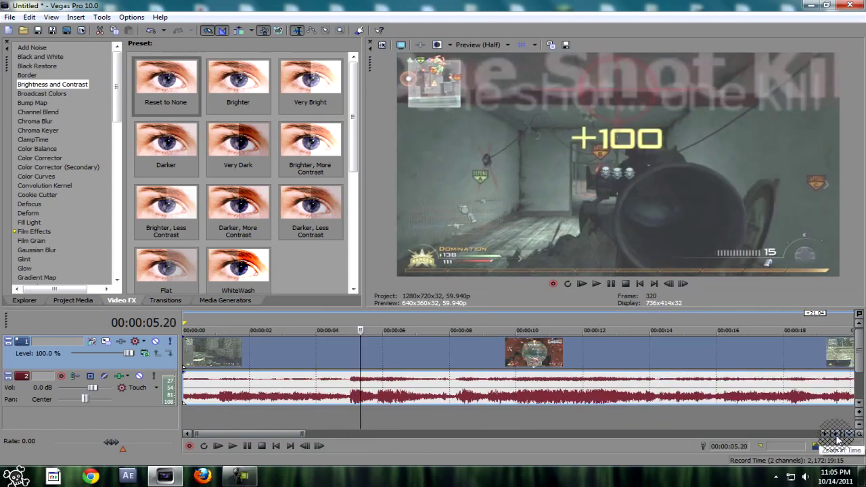
pyautogui.press('Left')
pyautogui.press('Left')
pyautogui.press('Left')
pyautogui.press('Left')
pyautogui.press('Left')
pyautogui.press('Left')
pyautogui.press('Left')
pyautogui.press('Left')
pyautogui.press('Left')
pyautogui.press('Left')
pyautogui.press('Left')
pyautogui.press('Left')
pyautogui.press('Left')
pyautogui.press('Left')
pyautogui.press('Left')
pyautogui.press('Left')
pyautogui.press('Left')
pyautogui.press('Left')
pyautogui.press('Left')
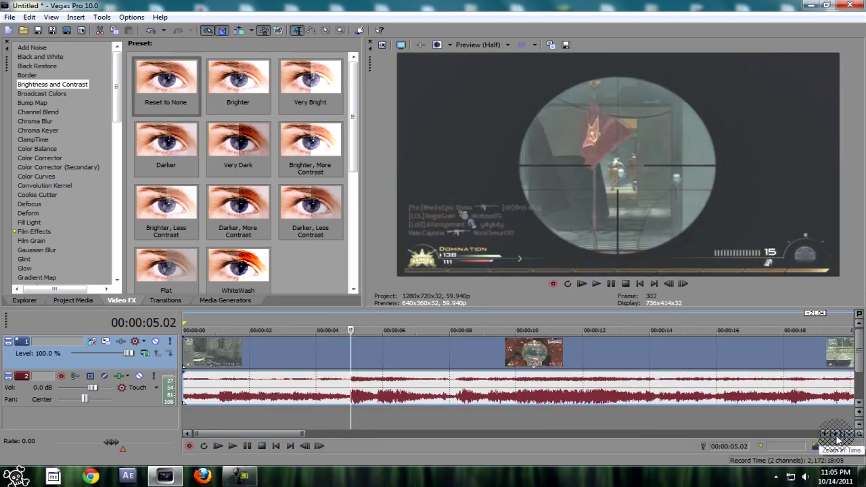
pyautogui.press('Right')
pyautogui.press('Right')
pyautogui.press('Right')
pyautogui.press('Right')
pyautogui.press('Right')
pyautogui.press('Left')
pyautogui.press('Left')
pyautogui.press('Left')
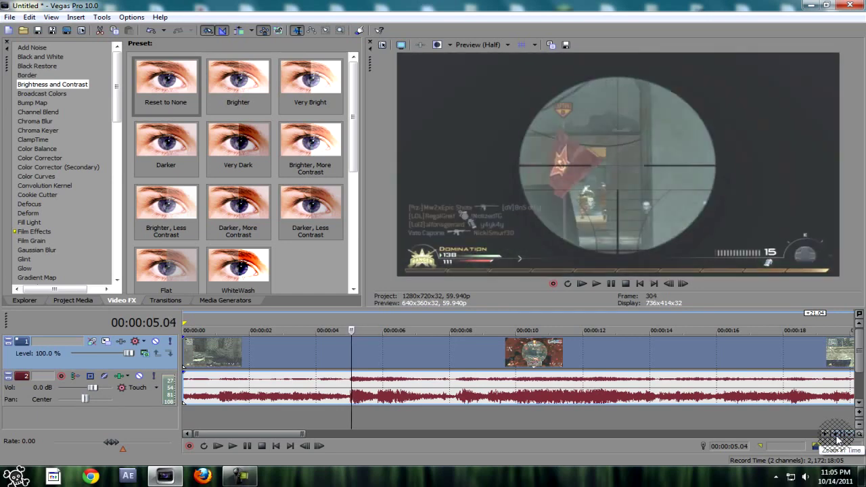
pyautogui.press('Right')
pyautogui.press('Right')
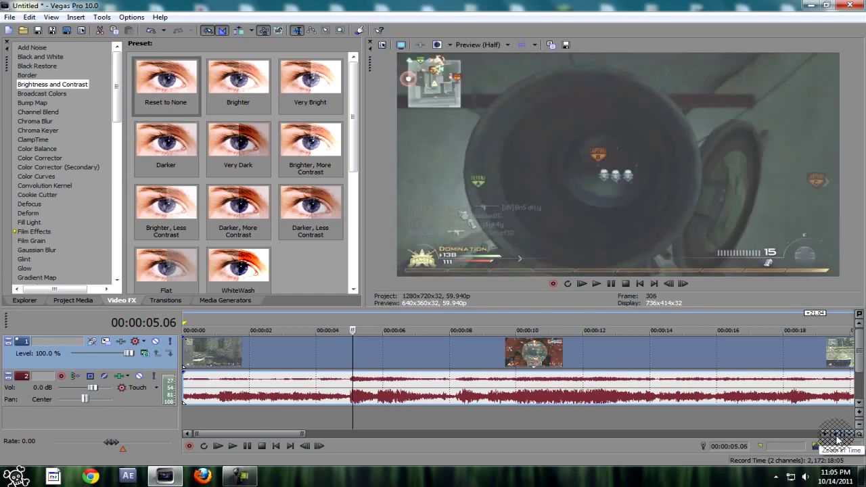
pyautogui.press('s')
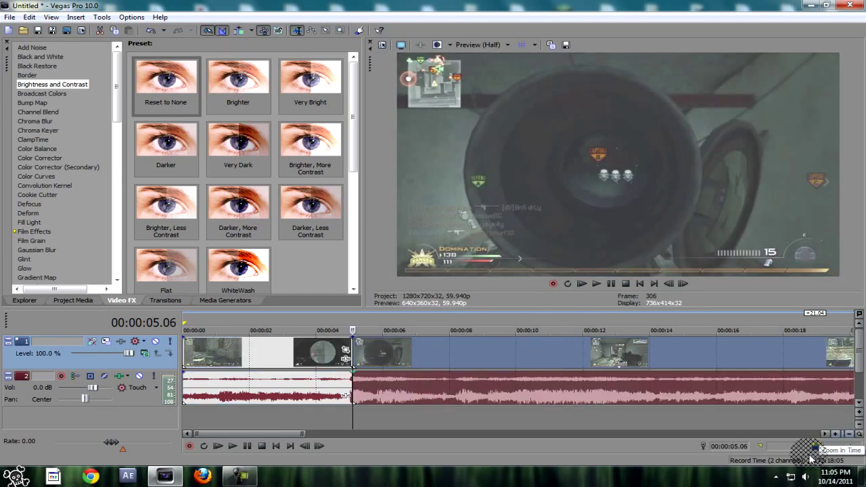
# Step: Split the remaining footage at 00:00:06.13, on the frame of the second scoped kill
pyautogui.click(367, 365)
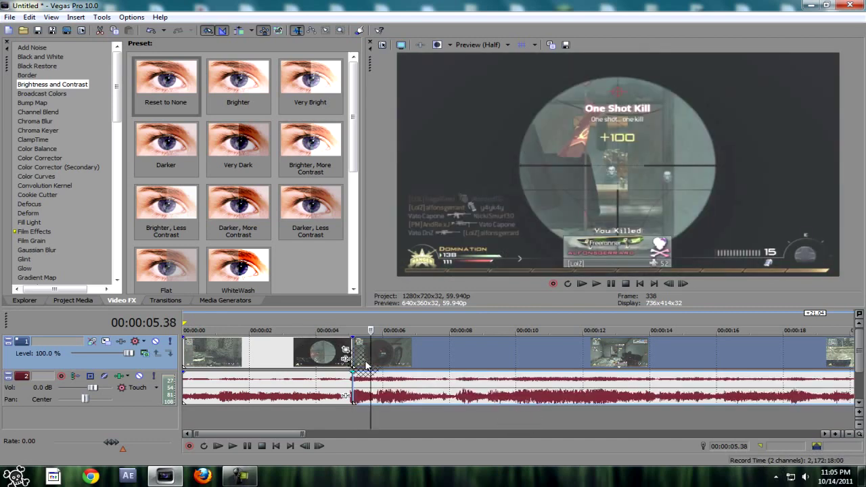
pyautogui.press('Left')
pyautogui.press('Left')
pyautogui.press('Left')
pyautogui.press('Left')
pyautogui.press('Right')
pyautogui.press('Right')
pyautogui.press('Right')
pyautogui.press('Right')
pyautogui.press('Right')
pyautogui.press('Right')
pyautogui.press('Right')
pyautogui.press('Right')
pyautogui.press('Right')
pyautogui.press('Right')
pyautogui.press('Right')
pyautogui.press('Right')
pyautogui.press('Right')
pyautogui.press('Right')
pyautogui.press('Right')
pyautogui.press('Right')
pyautogui.press('Right')
pyautogui.press('Right')
pyautogui.press('Right')
pyautogui.press('Right')
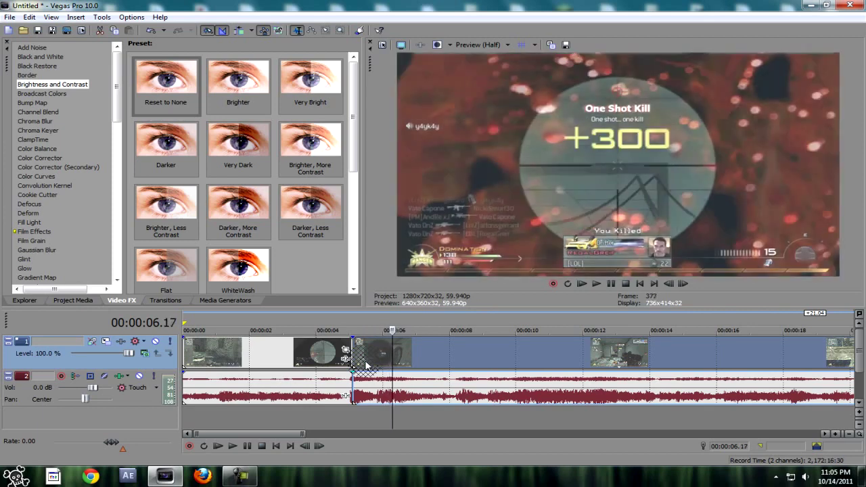
pyautogui.press('Left')
pyautogui.press('Left')
pyautogui.press('Left')
pyautogui.press('Left')
pyautogui.press('Left')
pyautogui.press('Left')
pyautogui.press('Left')
pyautogui.press('Right')
pyautogui.press('Right')
pyautogui.press('Right')
pyautogui.press('Right')
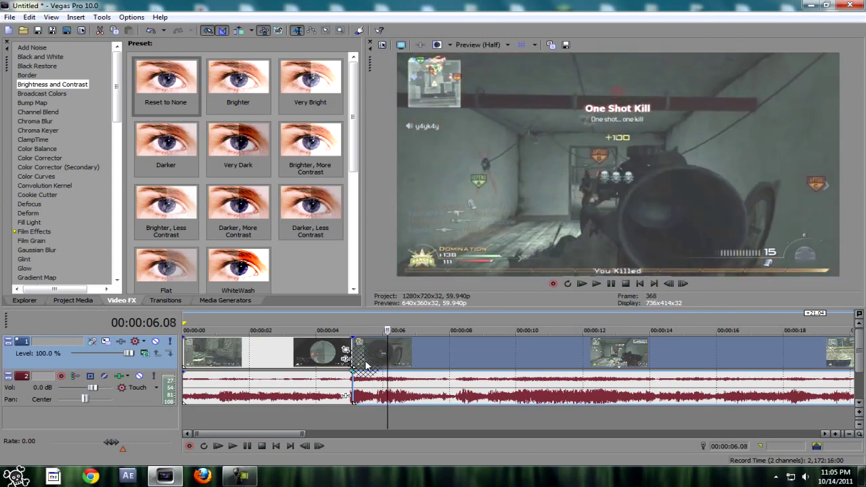
pyautogui.press('Right')
pyautogui.press('Right')
pyautogui.press('Right')
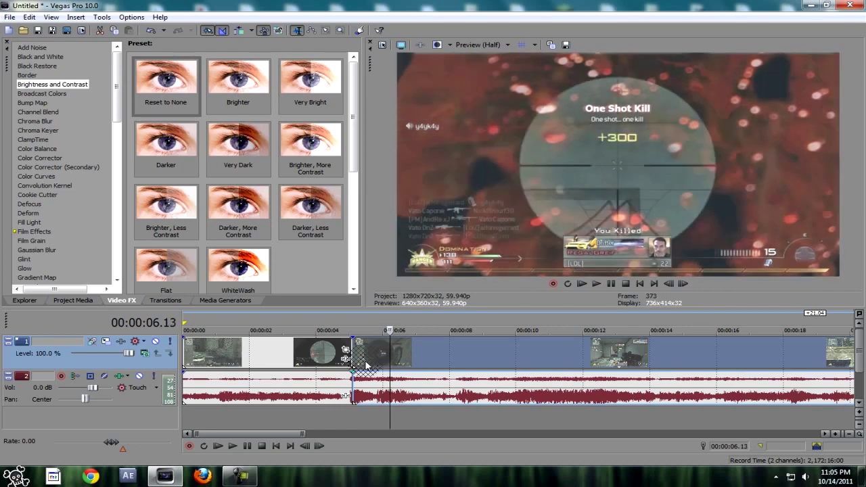
pyautogui.press('s')
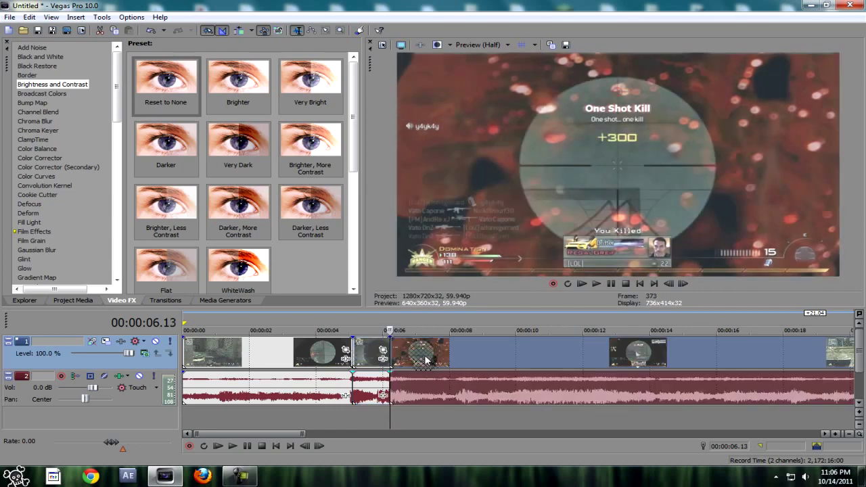
# Step: Move the third clip segment away from the second to leave a gap, and select the first segment
pyautogui.moveTo(426, 360); pyautogui.dragTo(369, 362)
pyautogui.click(311, 360)
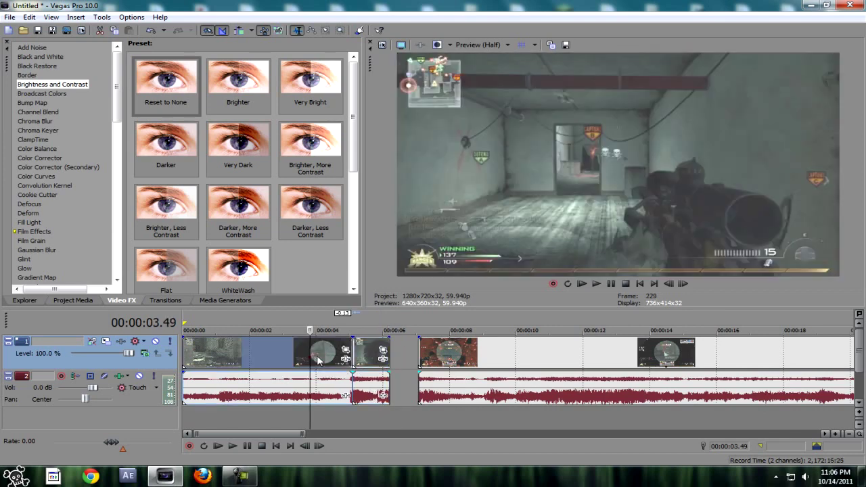
# Step: Select the short second video segment around the first kill and copy it
pyautogui.click(353, 353)
pyautogui.press('space')
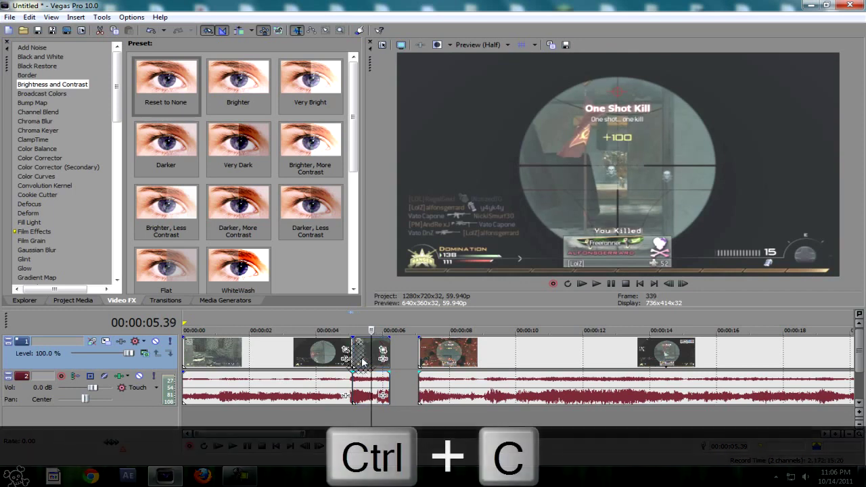
pyautogui.rightClick(364, 362)
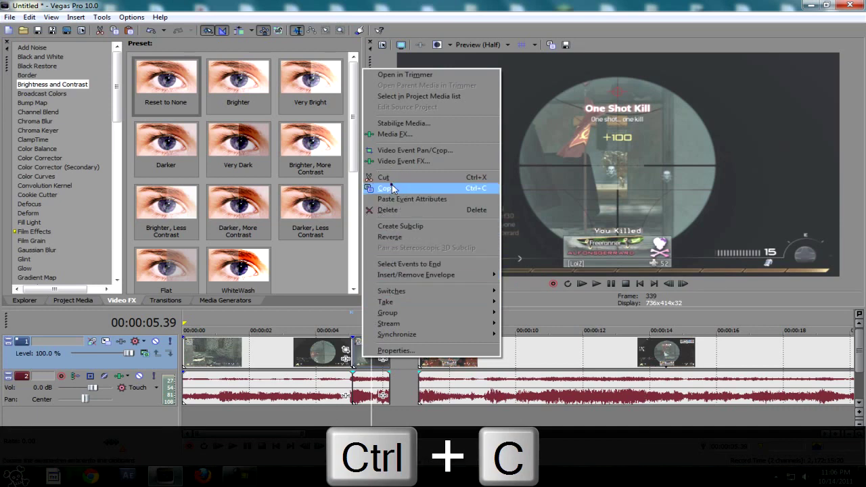
pyautogui.click(387, 188)
# Step: Insert three empty video tracks above the gameplay video track
pyautogui.rightClick(407, 366)
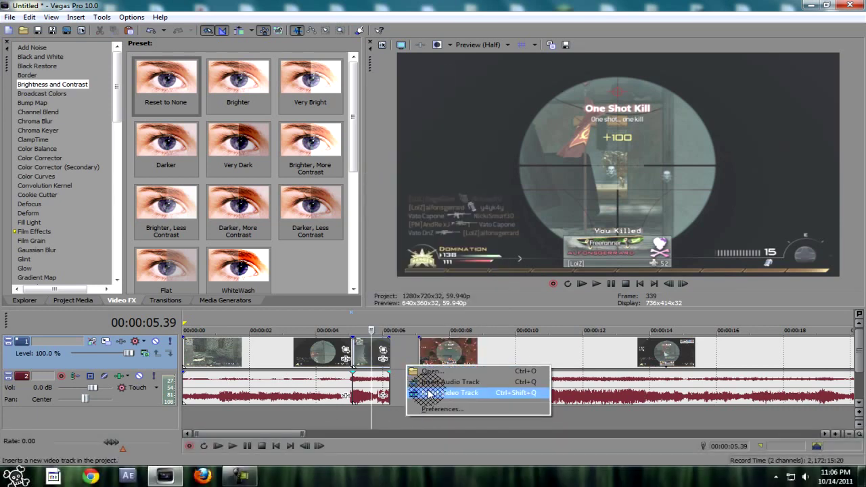
pyautogui.click(429, 393)
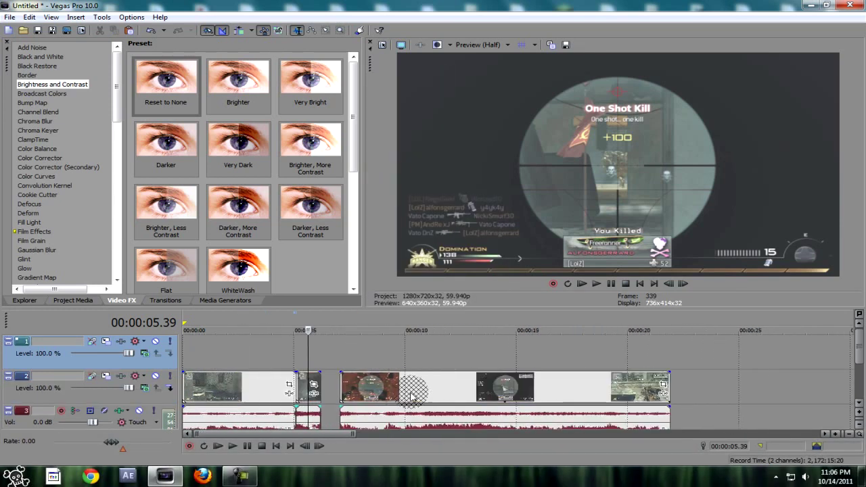
pyautogui.rightClick(399, 389)
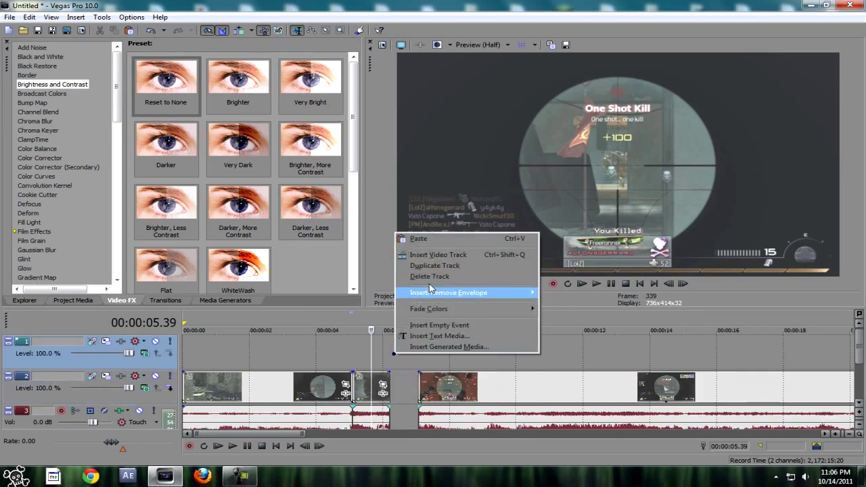
pyautogui.click(433, 261)
pyautogui.rightClick(397, 375)
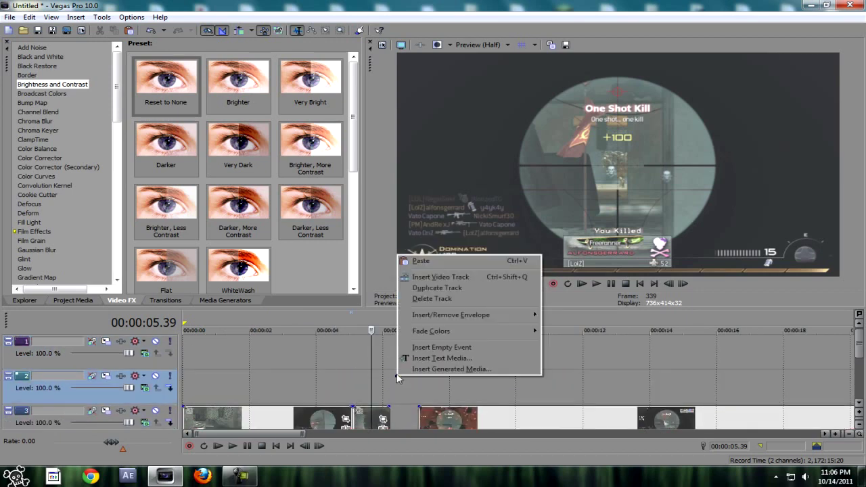
pyautogui.click(425, 278)
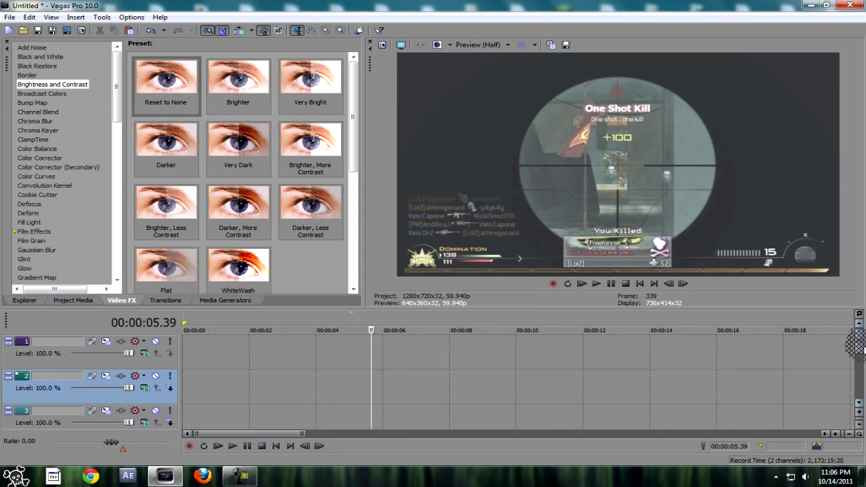
# Step: Move the second segment up to track 3 and paste its copies on tracks 1 and 2, aligned directly above it
pyautogui.moveTo(861, 345); pyautogui.dragTo(861, 367)
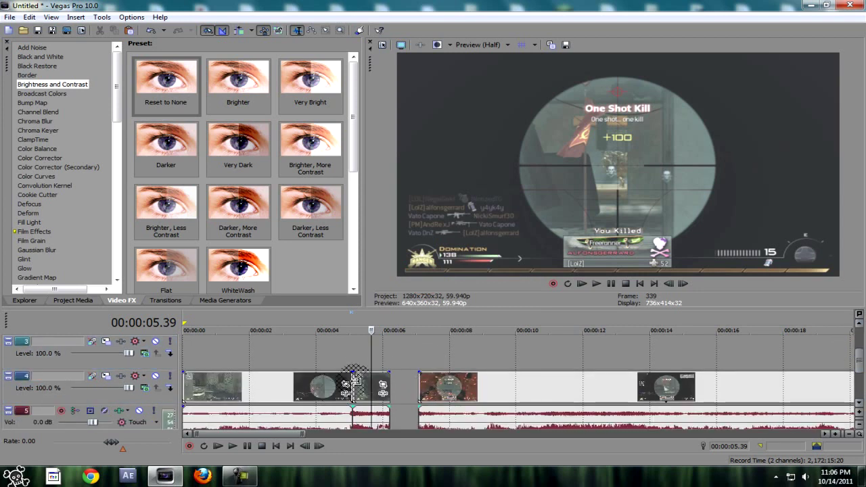
pyautogui.moveTo(353, 382); pyautogui.dragTo(357, 352)
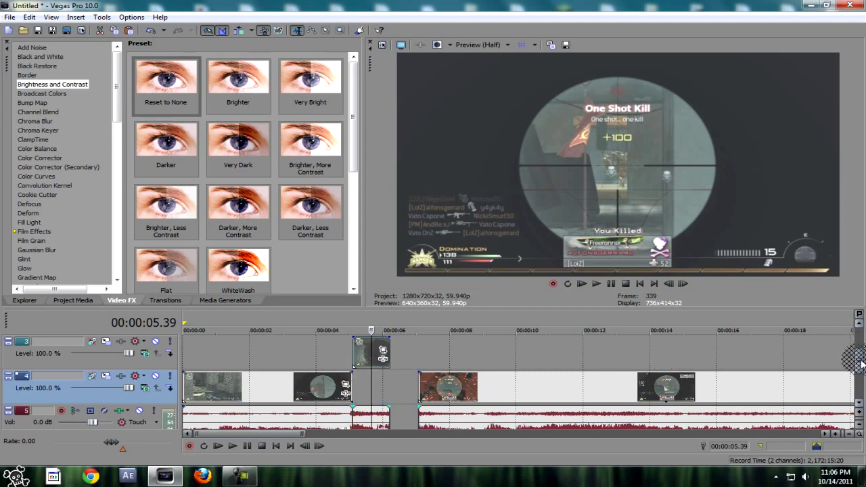
pyautogui.scroll(2, 861, 364)
pyautogui.click(344, 359)
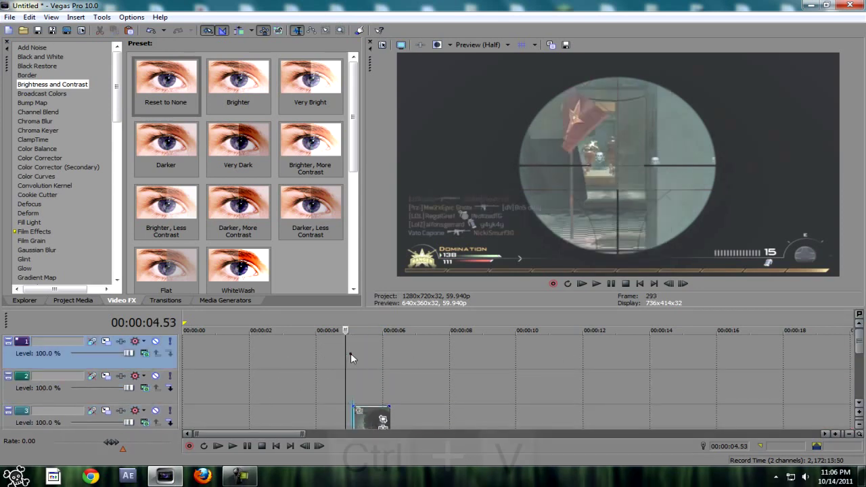
pyautogui.click(350, 354)
pyautogui.hotkey('ctrl', 'v')
pyautogui.click(353, 384)
pyautogui.hotkey('ctrl', 'v')
pyautogui.click(361, 364)
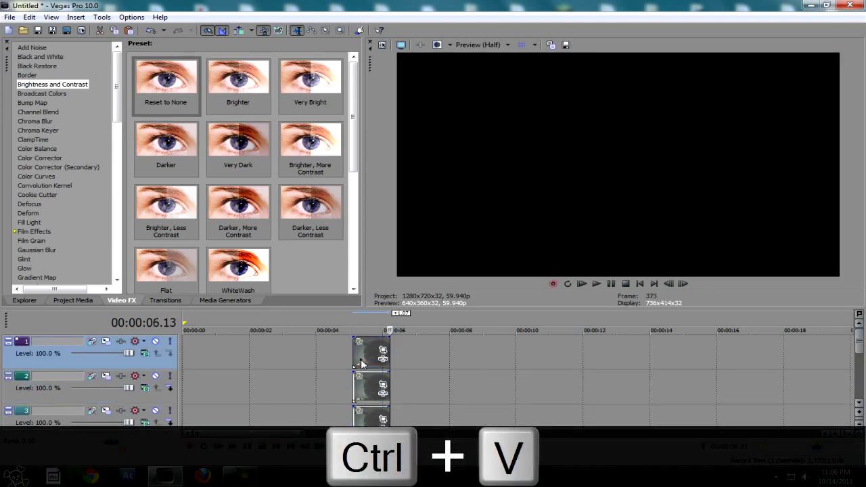
# Step: Set the compositing mode of tracks 3, 2 and 1 to Screen
pyautogui.click(145, 421)
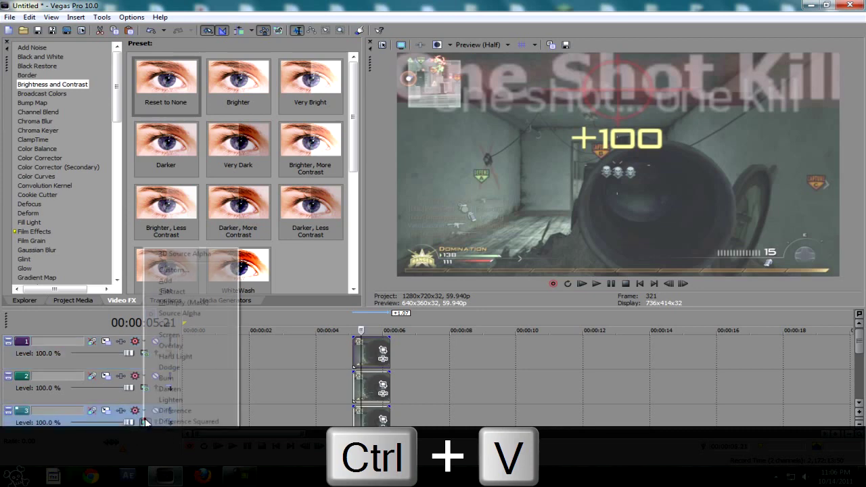
pyautogui.click(180, 335)
pyautogui.click(135, 376)
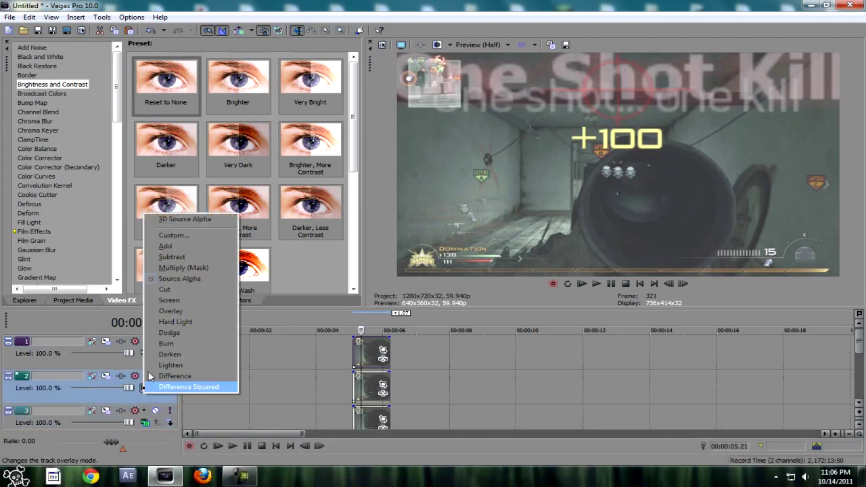
pyautogui.click(169, 301)
pyautogui.click(143, 342)
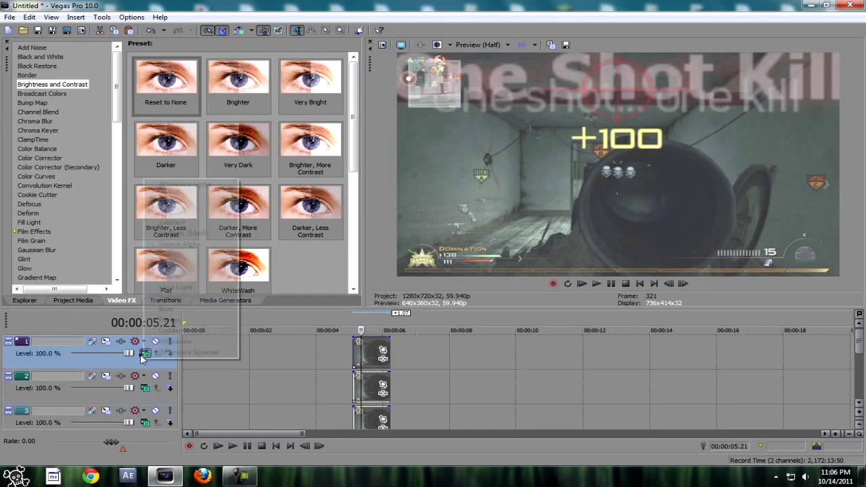
pyautogui.click(173, 296)
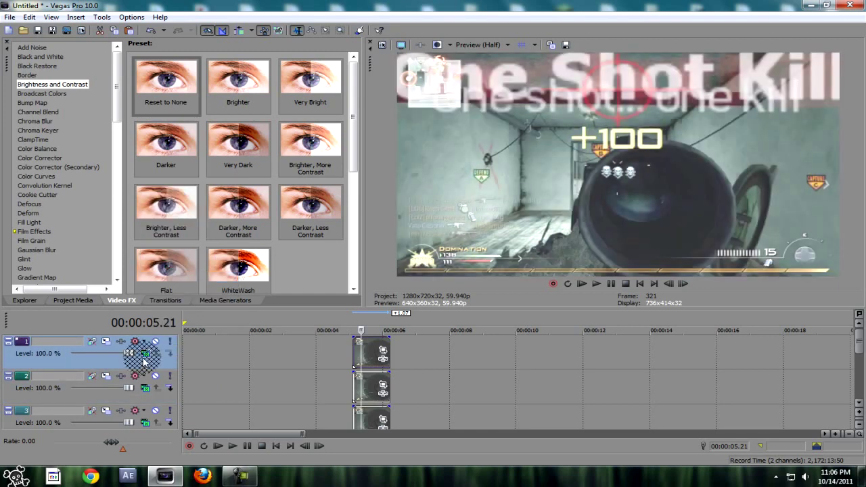
pyautogui.click(135, 341)
pyautogui.click(170, 269)
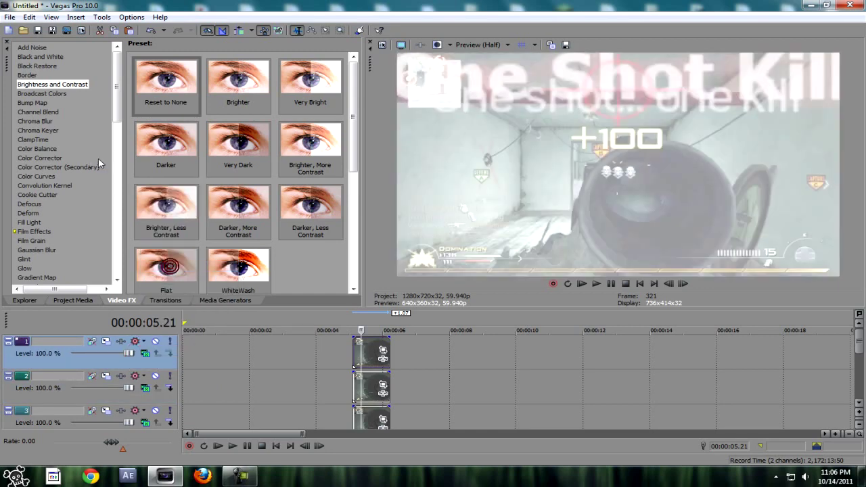
# Step: Apply the Channel Blend effect with the Red Only preset to the segment on track 1
pyautogui.moveTo(84, 94); pyautogui.dragTo(65, 92)
pyautogui.click(65, 93)
pyautogui.click(54, 113)
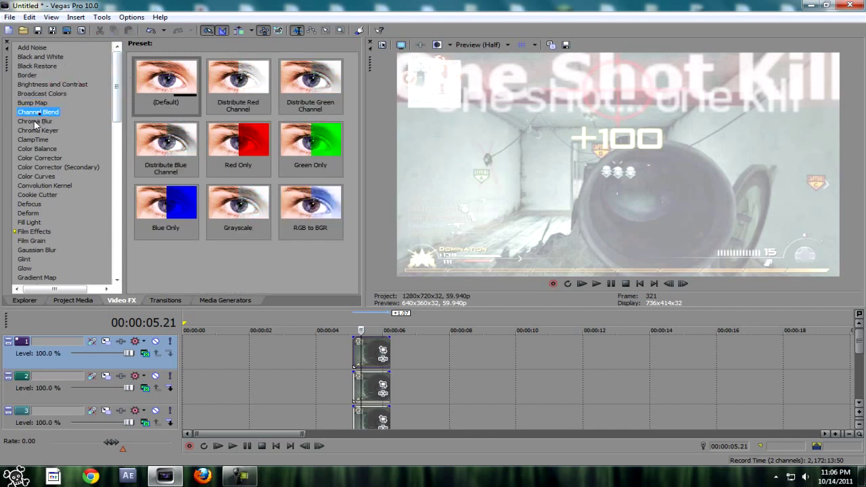
pyautogui.moveTo(238, 143); pyautogui.dragTo(376, 350)
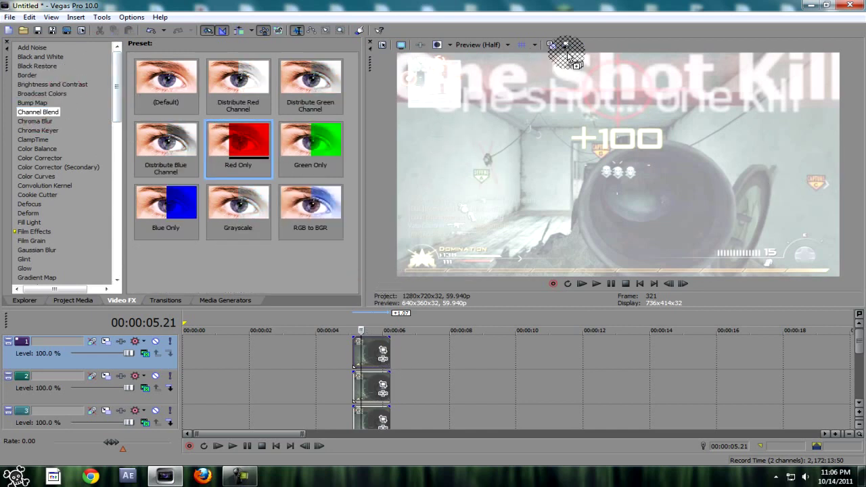
pyautogui.click(533, 91)
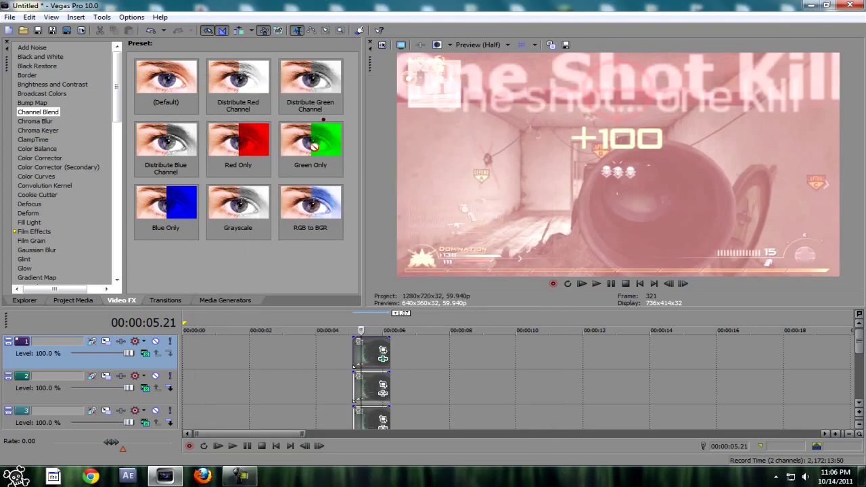
# Step: Apply Channel Blend's Green Only preset to the segment on track 2 and Blue Only to the one on track 3
pyautogui.moveTo(315, 145); pyautogui.dragTo(378, 394)
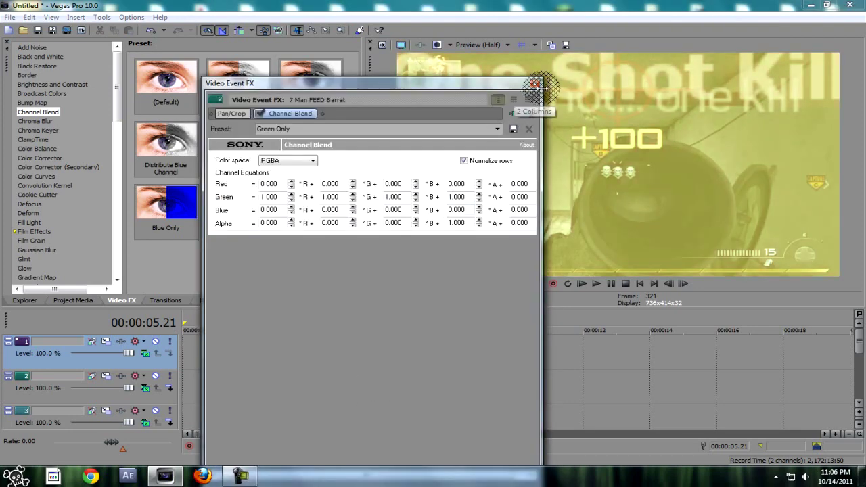
pyautogui.click(533, 91)
pyautogui.moveTo(166, 207); pyautogui.dragTo(278, 309)
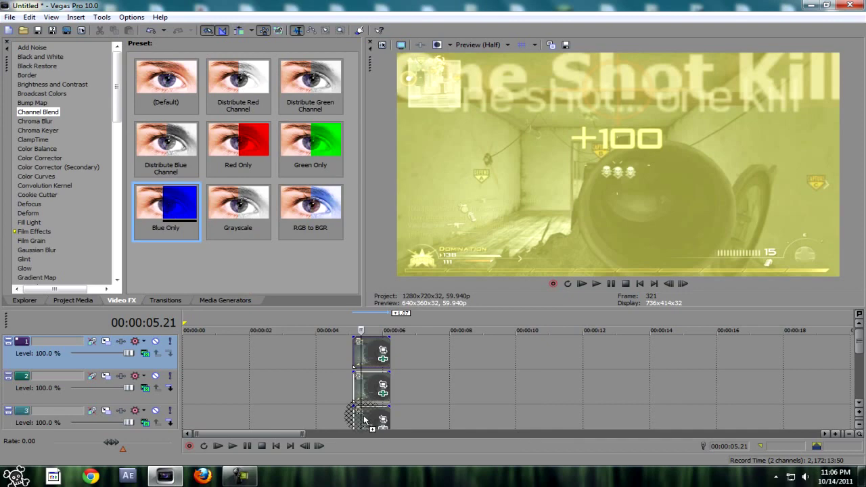
pyautogui.moveTo(364, 419); pyautogui.dragTo(364, 420)
pyautogui.click(533, 91)
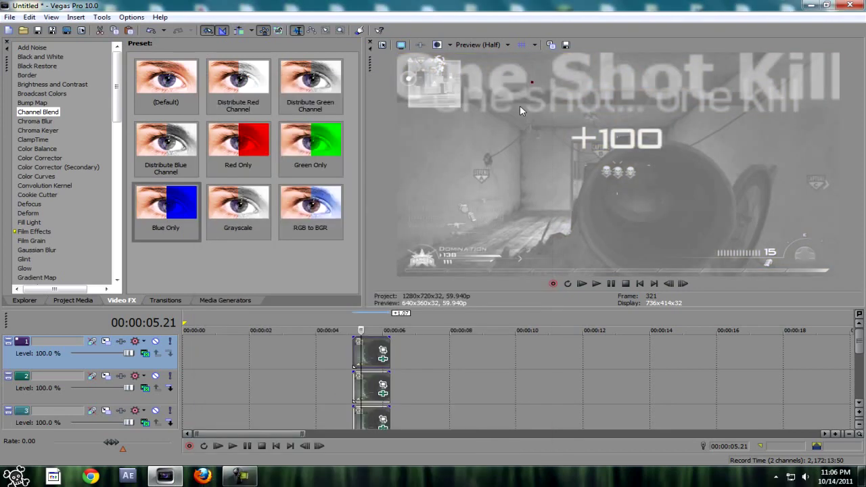
# Step: Go to 00:00:05.06 and shrink the Pan/Crop frame of the track 1 segment to about 1,212.7 by 682.1
pyautogui.click(358, 365)
pyautogui.moveTo(357, 362)
pyautogui.mouseDown()
pyautogui.moveTo(849, 342)
pyautogui.moveTo(847, 361)
pyautogui.moveTo(848, 340)
pyautogui.mouseUp()
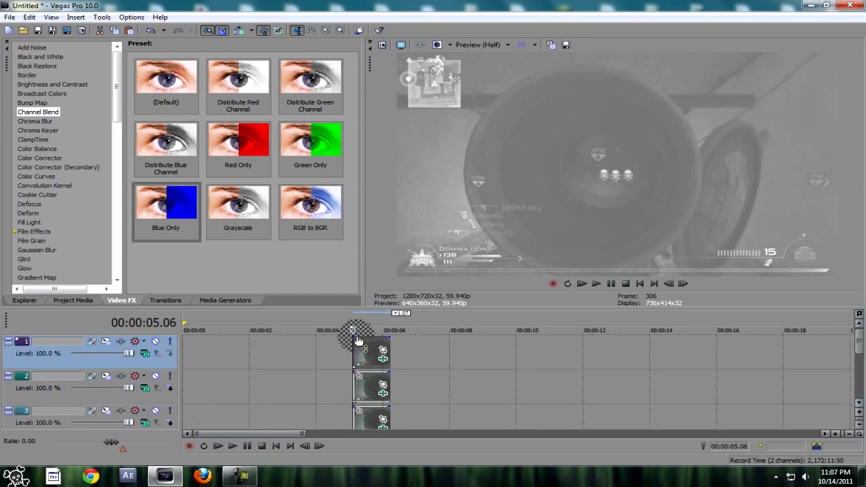
pyautogui.click(385, 349)
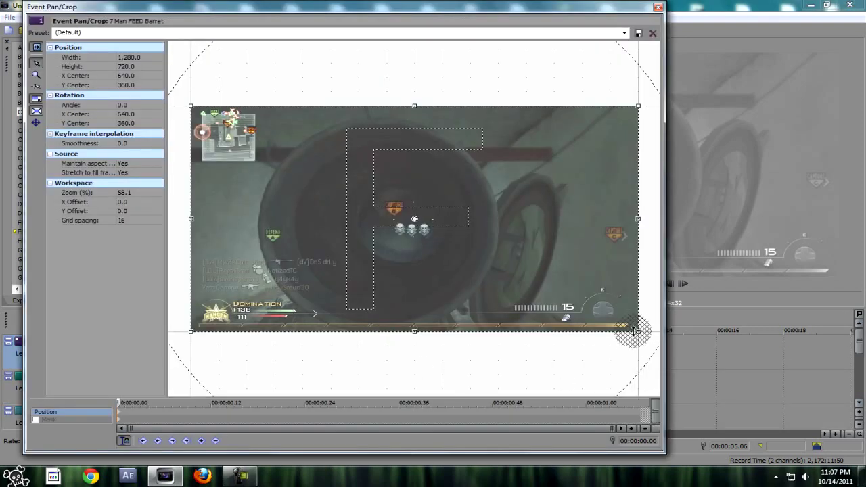
pyautogui.moveTo(639, 331); pyautogui.dragTo(628, 326)
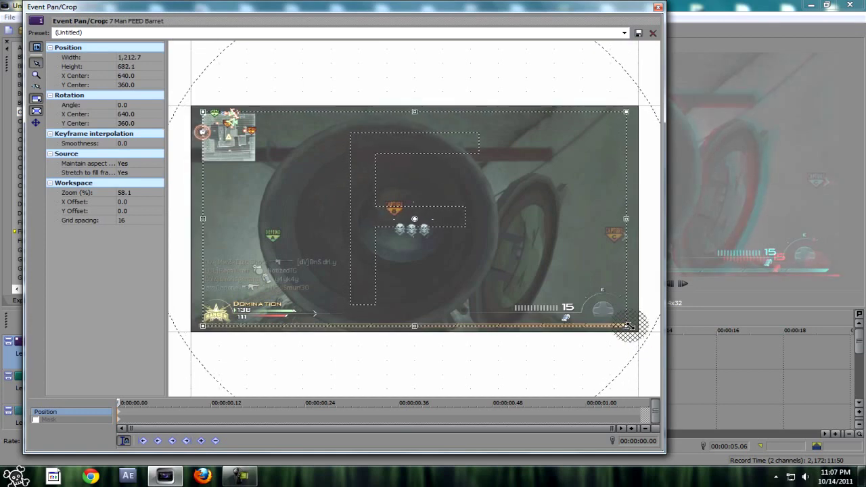
pyautogui.click(657, 7)
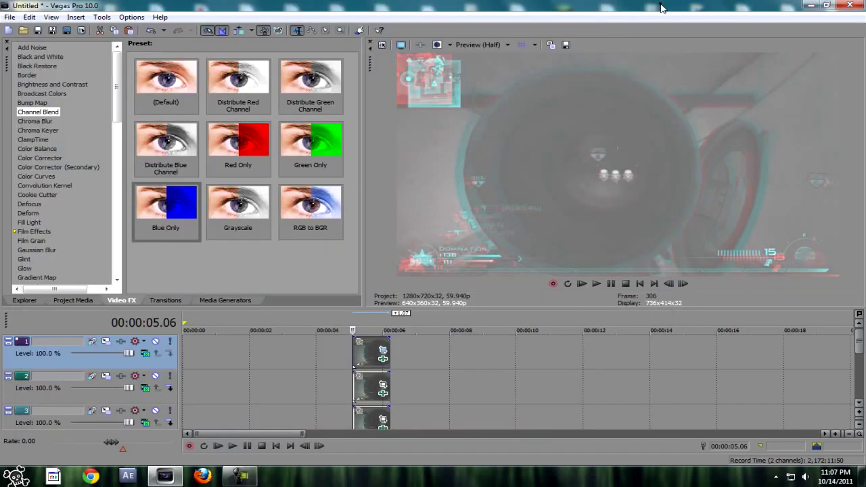
# Step: Shrink the Pan/Crop frame of the track 2 segment to about 1,237.2 by 695.9, keeping it centered
pyautogui.click(384, 384)
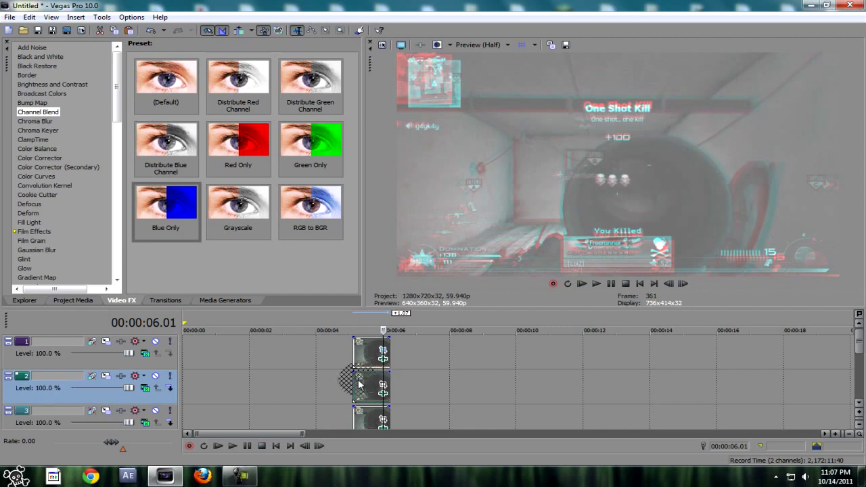
pyautogui.click(383, 351)
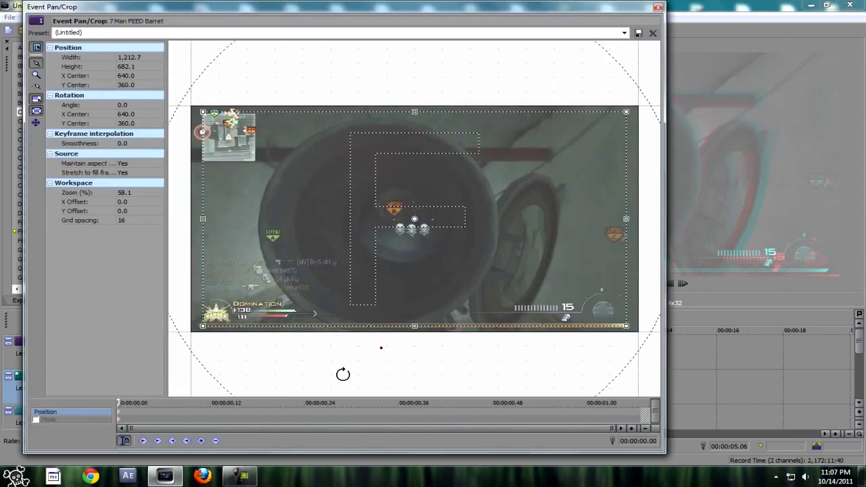
pyautogui.click(657, 8)
pyautogui.click(383, 386)
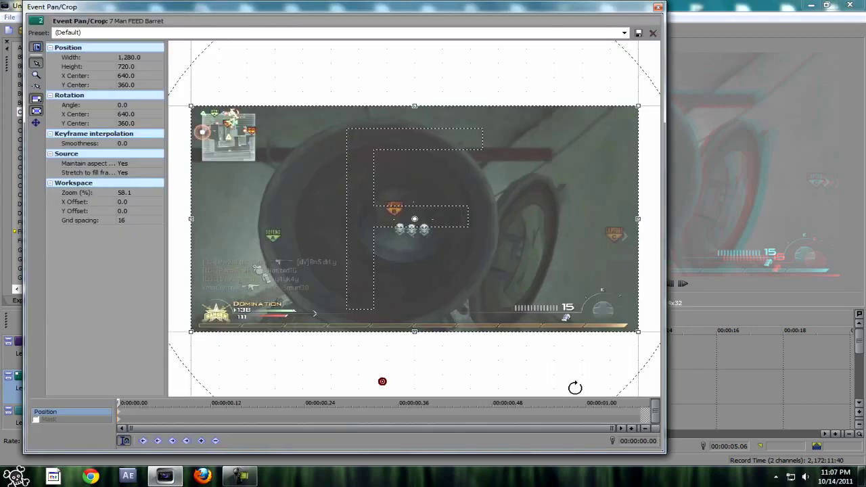
pyautogui.moveTo(638, 331); pyautogui.dragTo(631, 327)
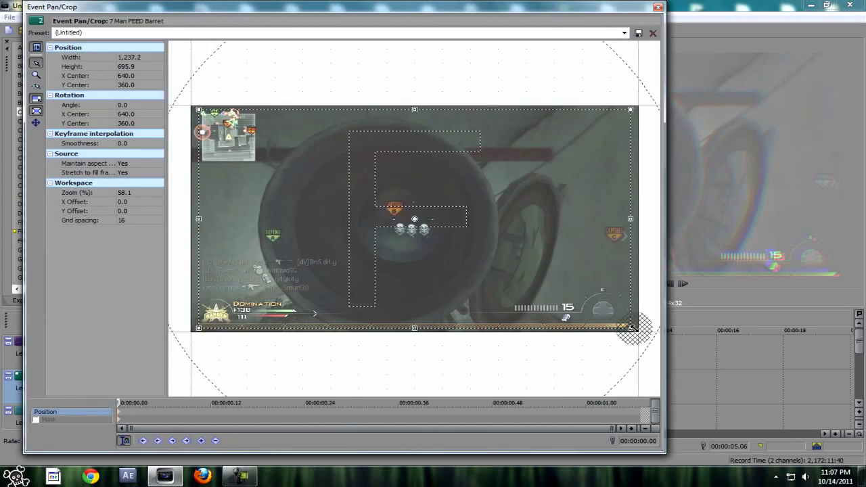
pyautogui.click(658, 8)
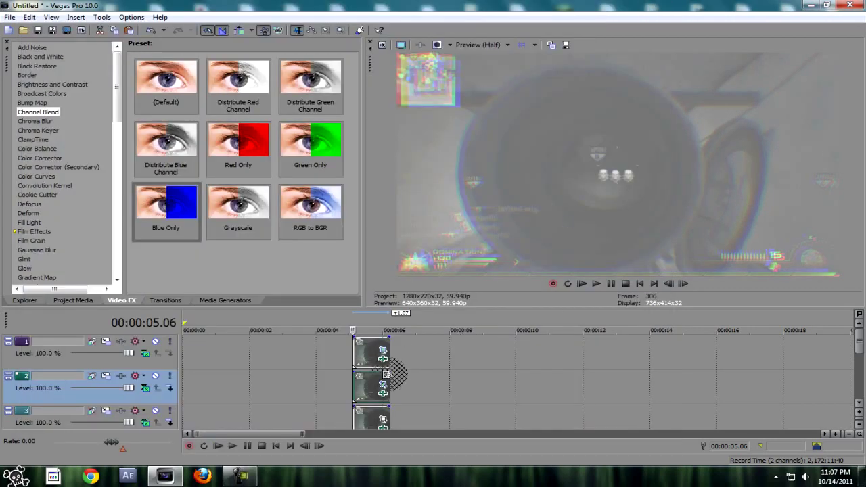
# Step: Slightly adjust the Pan/Crop frame size of the segment on track 3 and select that segment
pyautogui.click(383, 420)
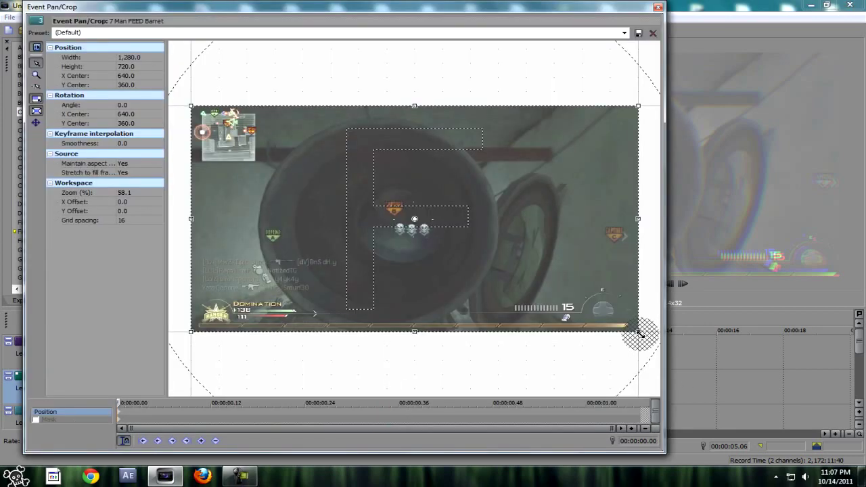
pyautogui.moveTo(640, 335); pyautogui.dragTo(639, 332)
pyautogui.click(658, 8)
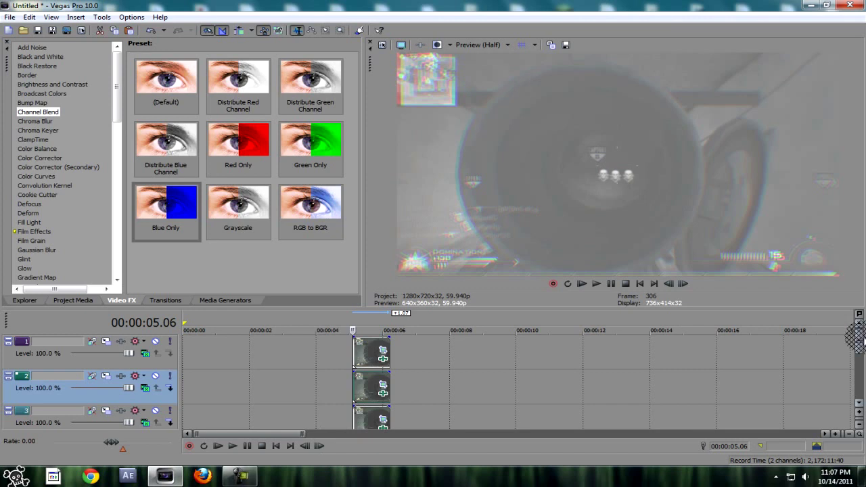
pyautogui.moveTo(860, 343); pyautogui.dragTo(858, 360)
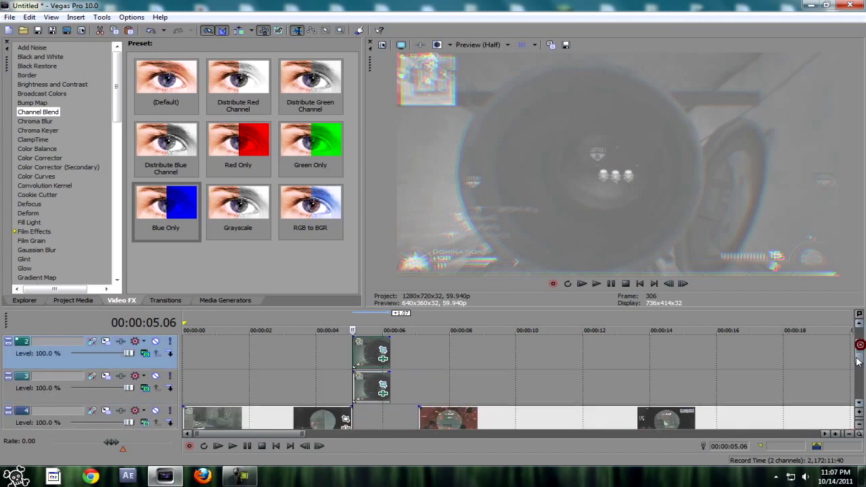
pyautogui.click(355, 378)
pyautogui.moveTo(861, 358); pyautogui.dragTo(860, 353)
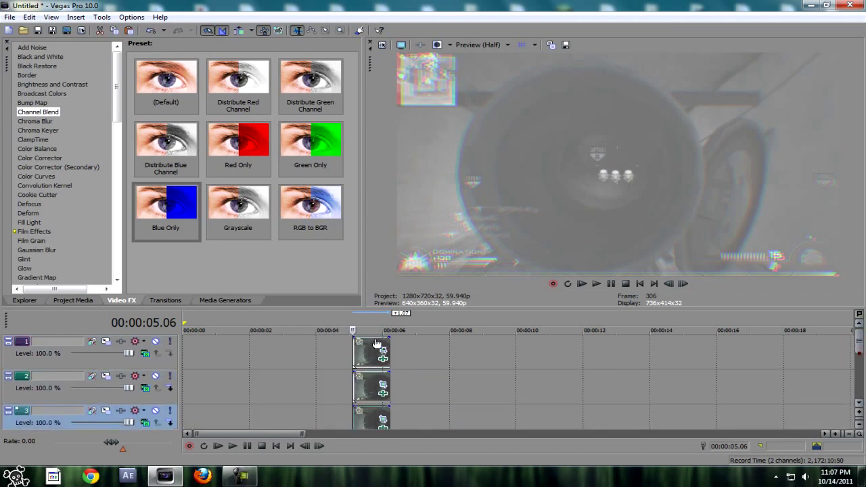
# Step: Apply the RGBSPLIT1 preset of the Color Curves effect to the segment on track 1
pyautogui.click(354, 351)
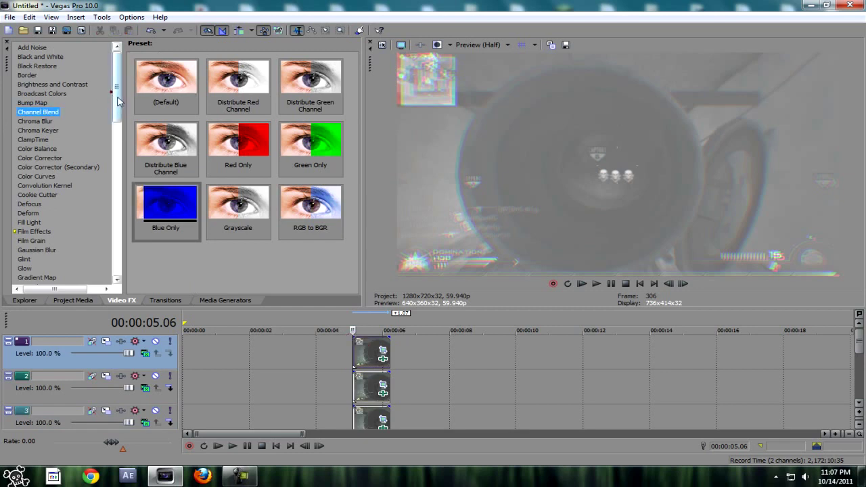
pyautogui.moveTo(117, 102); pyautogui.dragTo(116, 138)
pyautogui.click(53, 58)
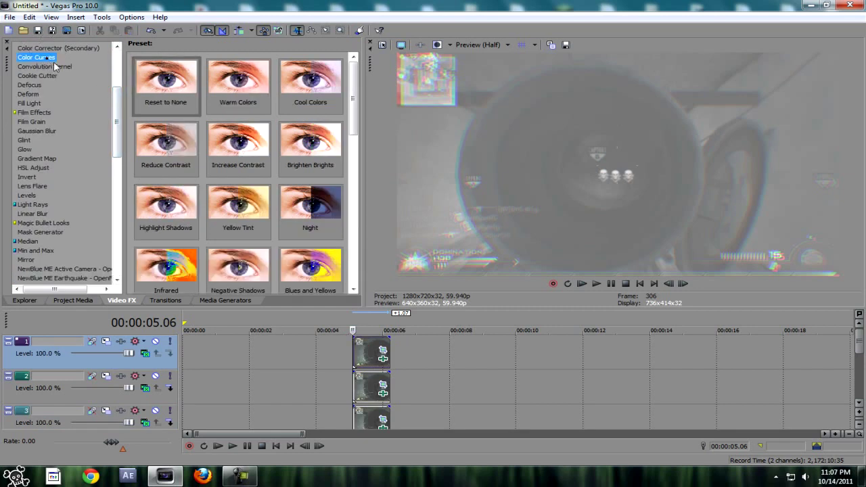
pyautogui.scroll(-3, 353, 122)
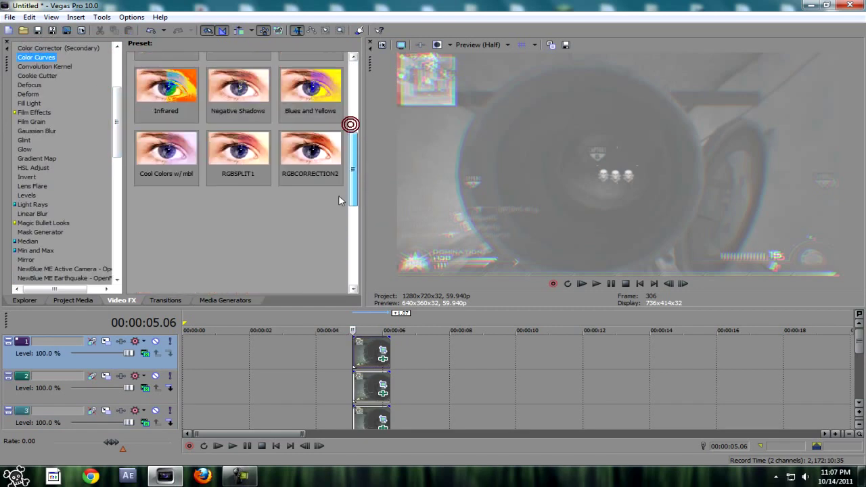
pyautogui.moveTo(241, 169); pyautogui.dragTo(286, 231)
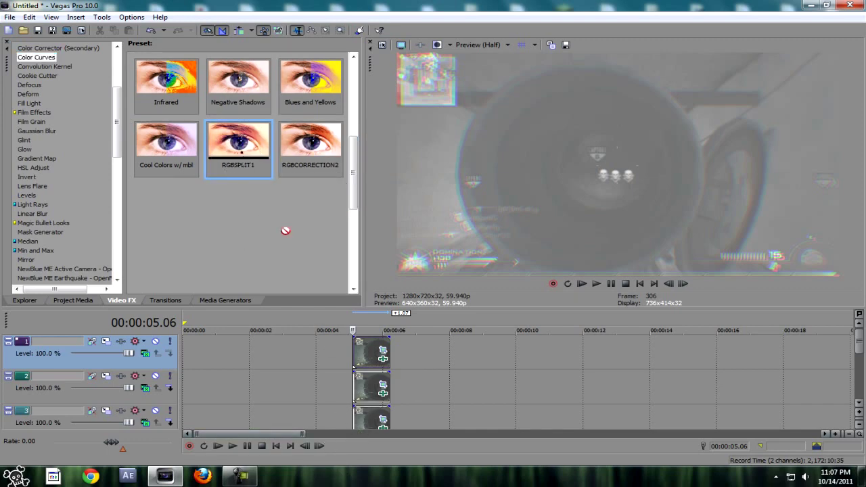
pyautogui.moveTo(379, 378); pyautogui.dragTo(381, 379)
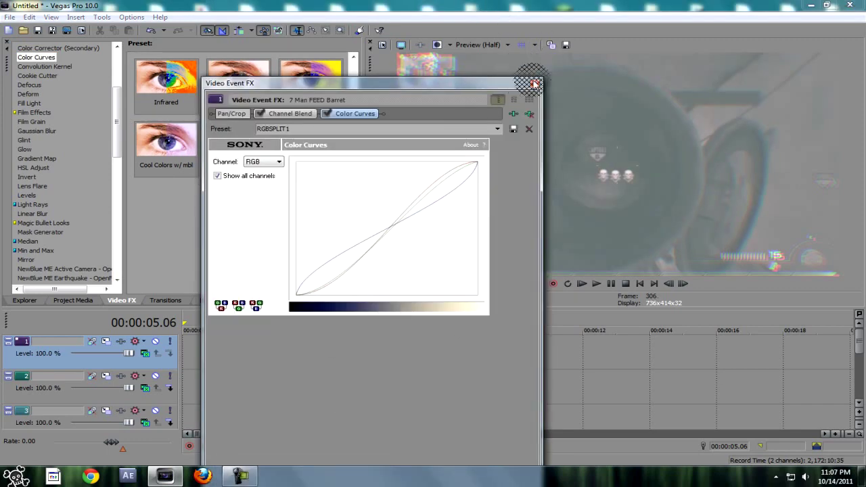
pyautogui.click(532, 83)
# Step: Apply the Color Curves RGBSPLIT1 preset to the segments on tracks 2 and 3
pyautogui.moveTo(225, 142); pyautogui.dragTo(370, 383)
pyautogui.click(532, 84)
pyautogui.moveTo(238, 146); pyautogui.dragTo(286, 267)
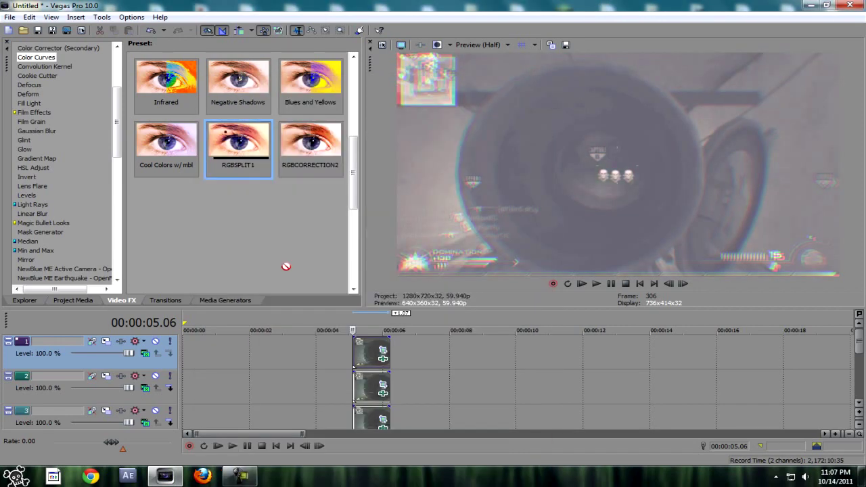
pyautogui.click(378, 423)
# Step: Examine the Red, Green and Blue channel curves of the RGBSPLIT1 preset on the track 3 segment
pyautogui.click(261, 162)
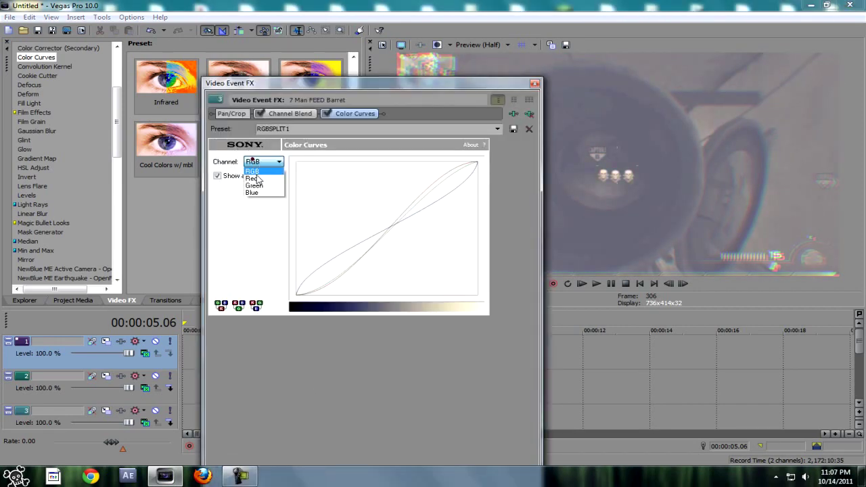
pyautogui.click(261, 178)
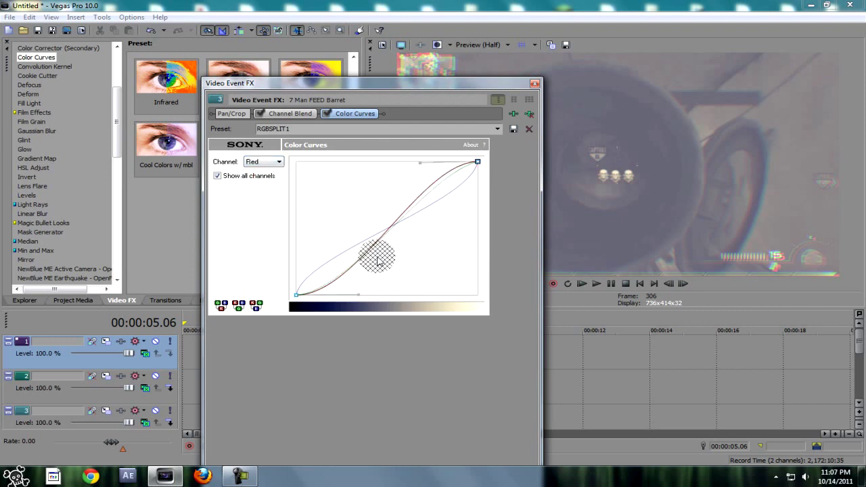
pyautogui.press('Down')
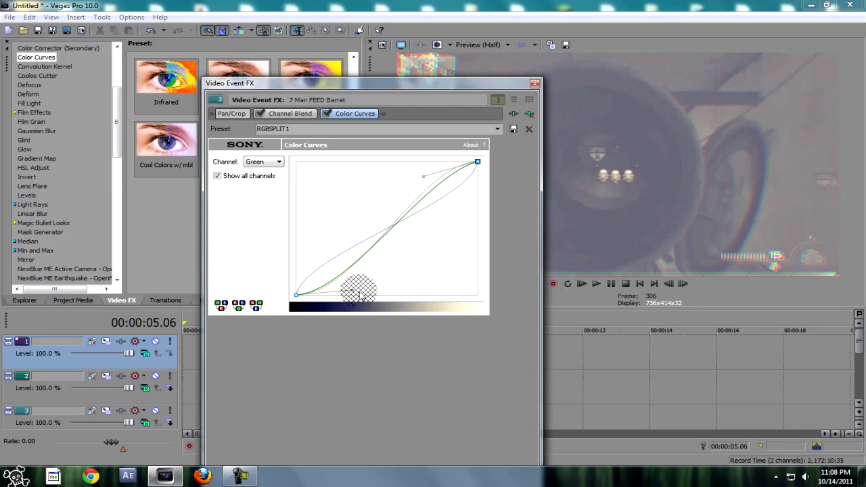
pyautogui.press('Down')
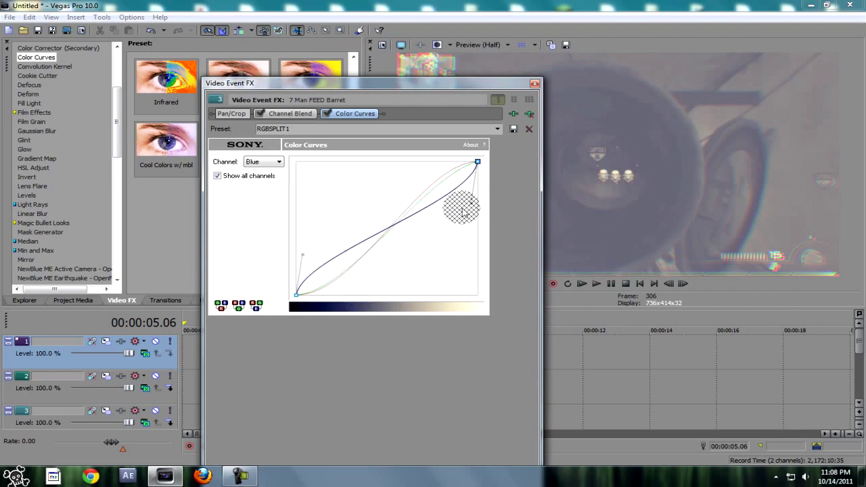
pyautogui.click(533, 86)
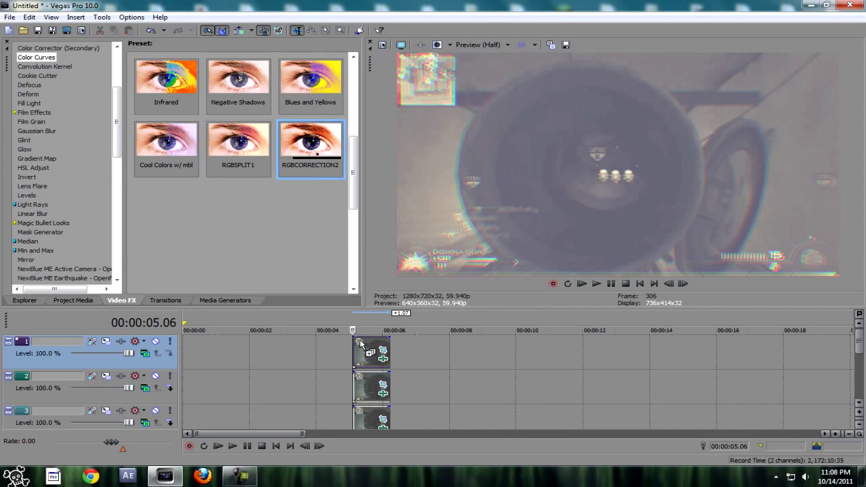
# Step: Add the Color Curves RGBCORRECTION2 preset as a further effect to the segments on tracks 1, 2 and 3
pyautogui.click(383, 359)
pyautogui.click(533, 86)
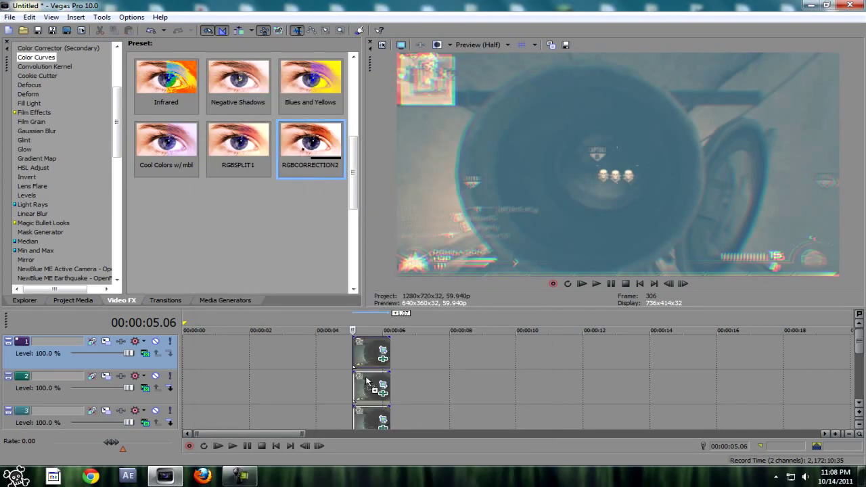
pyautogui.click(383, 393)
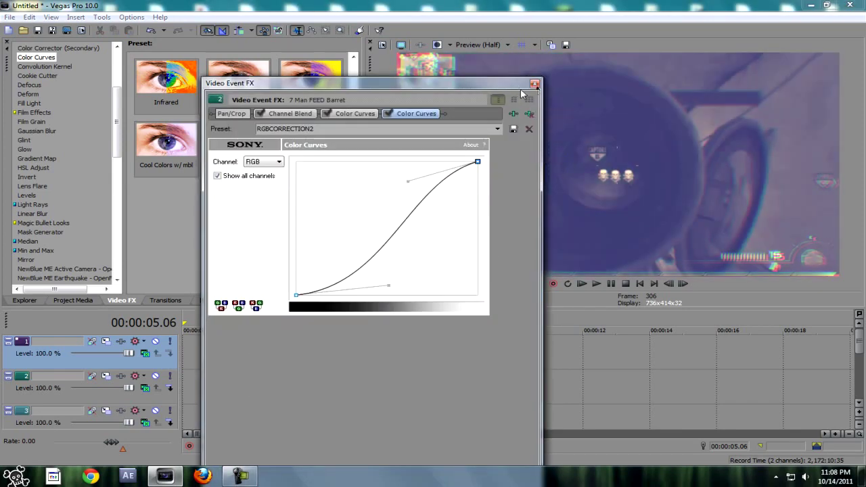
pyautogui.click(533, 85)
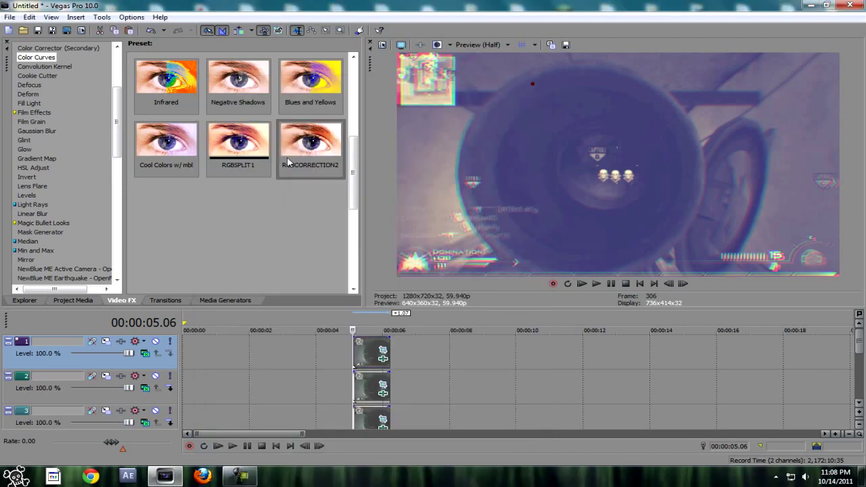
pyautogui.click(381, 420)
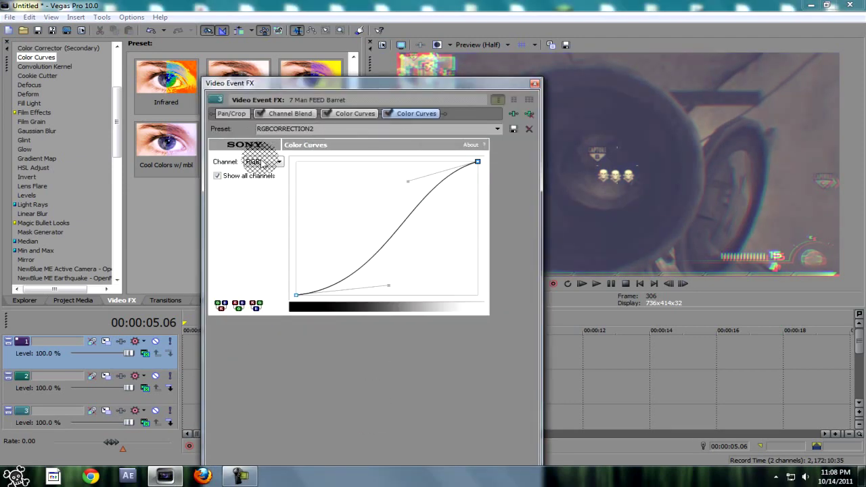
pyautogui.click(261, 162)
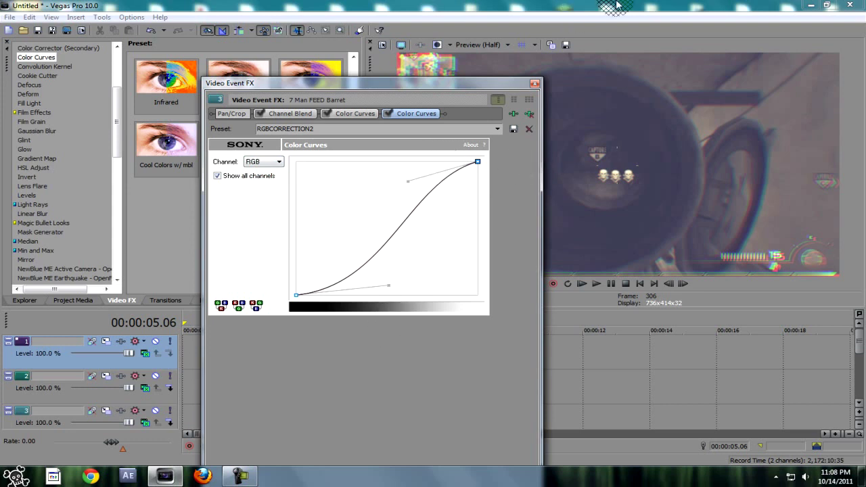
pyautogui.click(535, 84)
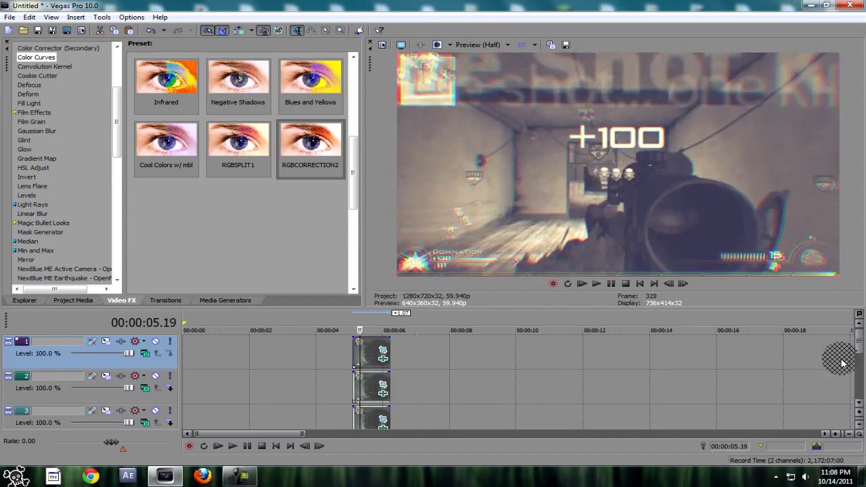
# Step: Move the next gameplay clip on track 4 earlier so it starts right where the RGB-split segment ends
pyautogui.moveTo(859, 351)
pyautogui.mouseDown()
pyautogui.moveTo(860, 396)
pyautogui.moveTo(863, 367)
pyautogui.mouseUp()
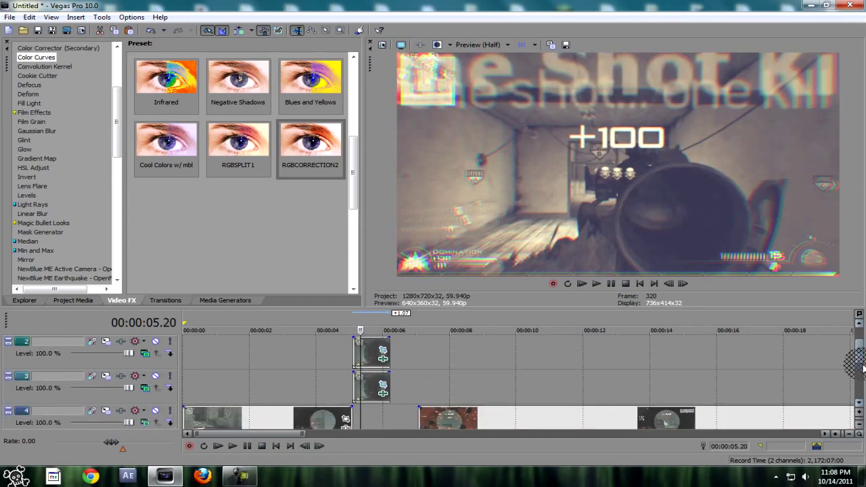
pyautogui.scroll(-2, 858, 366)
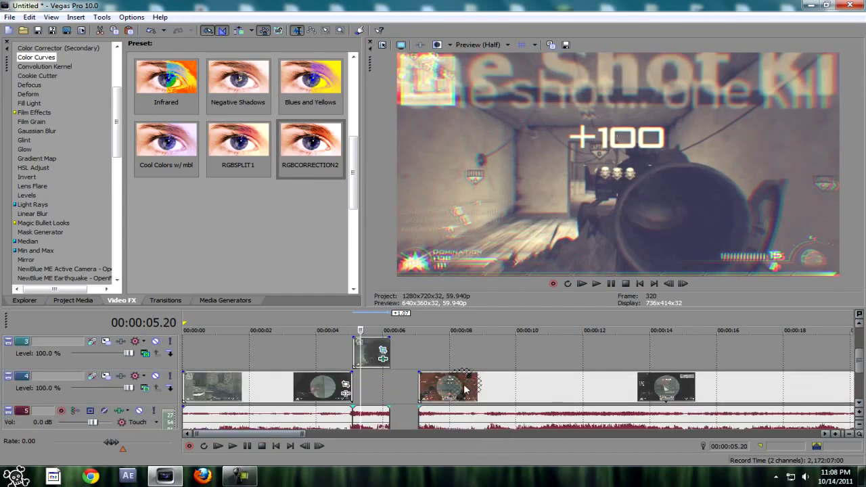
pyautogui.moveTo(465, 388); pyautogui.dragTo(398, 388)
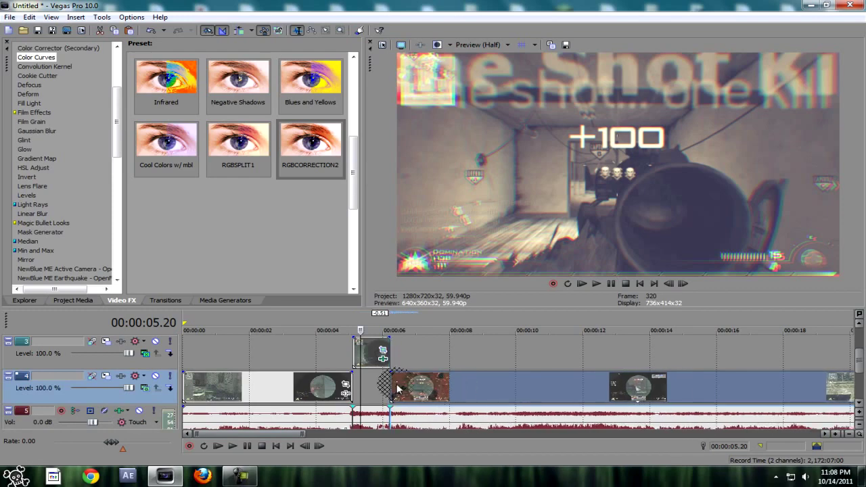
# Step: Play back the timeline from 00:00:04.35 to review the RGB-split segment and its cuts
pyautogui.click(335, 365)
pyautogui.press('space')
pyautogui.press('space')
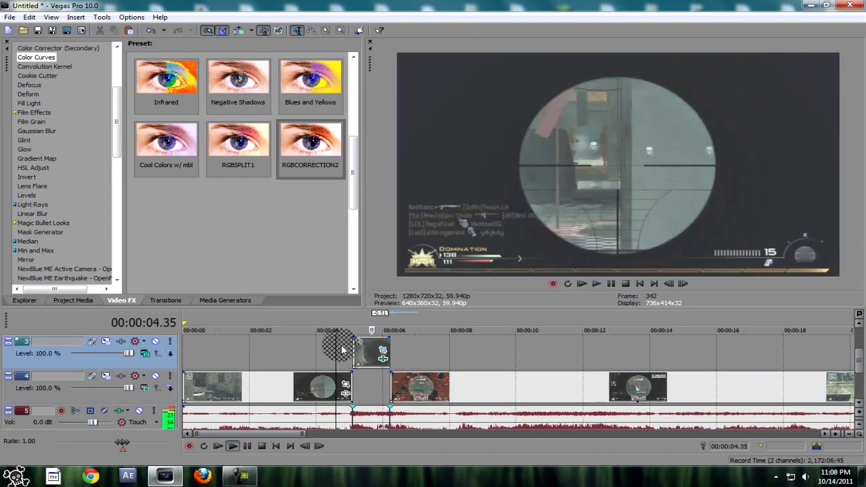
pyautogui.press('space')
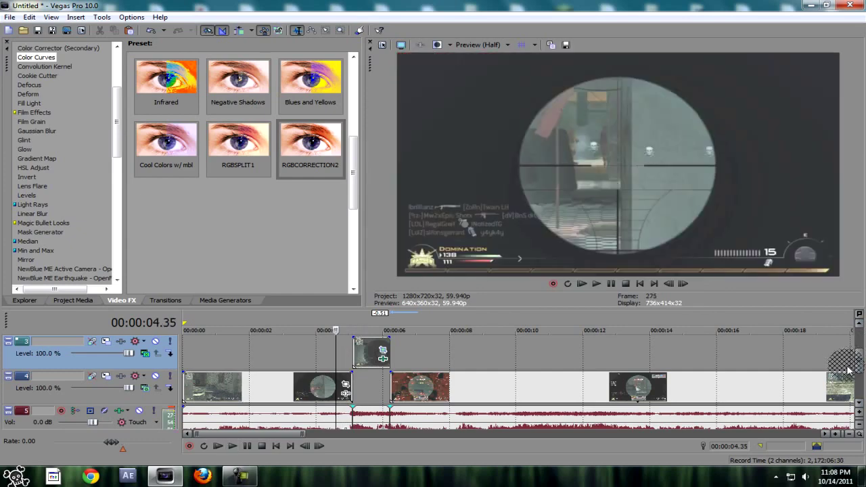
pyautogui.press('space')
pyautogui.press('space')
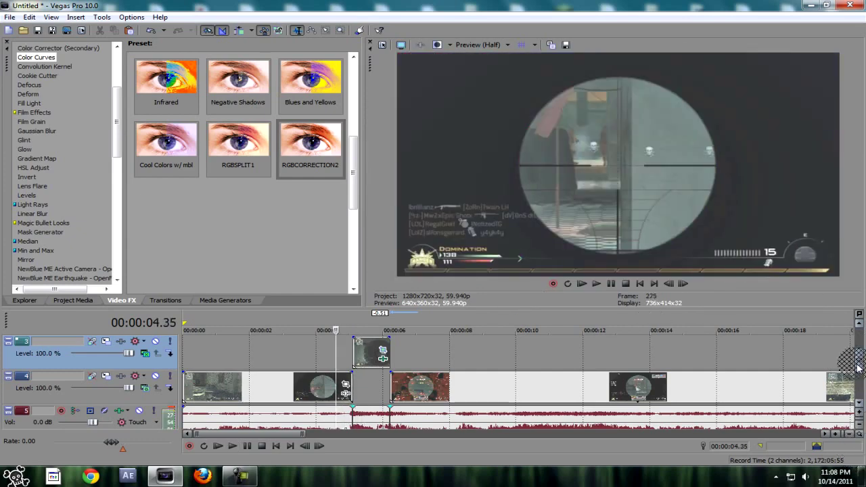
# Step: Insert a new audio track and move it above the gameplay audio track
pyautogui.moveTo(858, 367); pyautogui.dragTo(862, 387)
pyautogui.rightClick(376, 418)
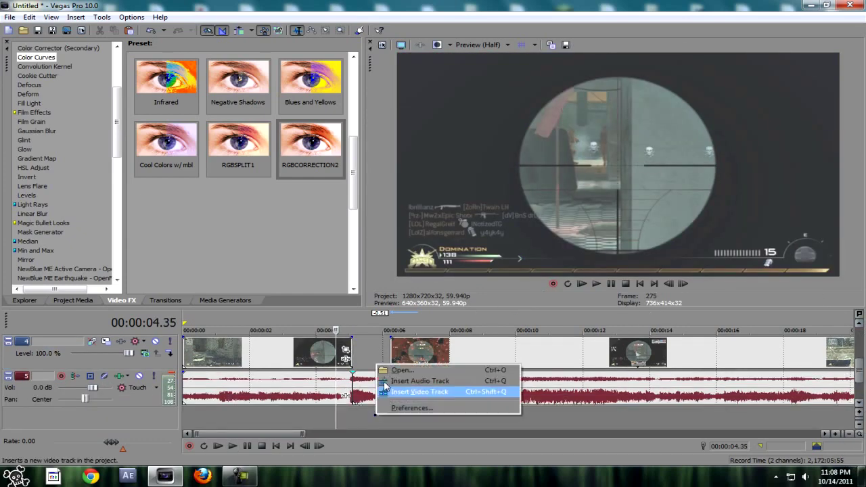
pyautogui.click(393, 382)
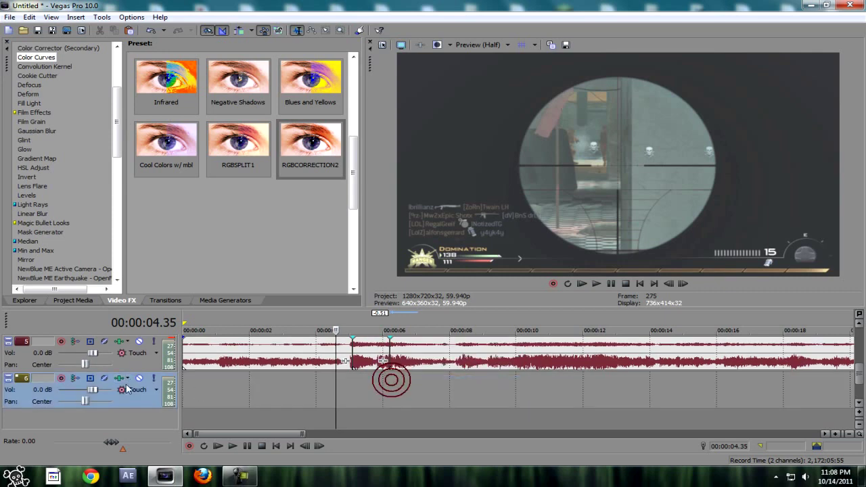
pyautogui.moveTo(136, 394); pyautogui.dragTo(138, 345)
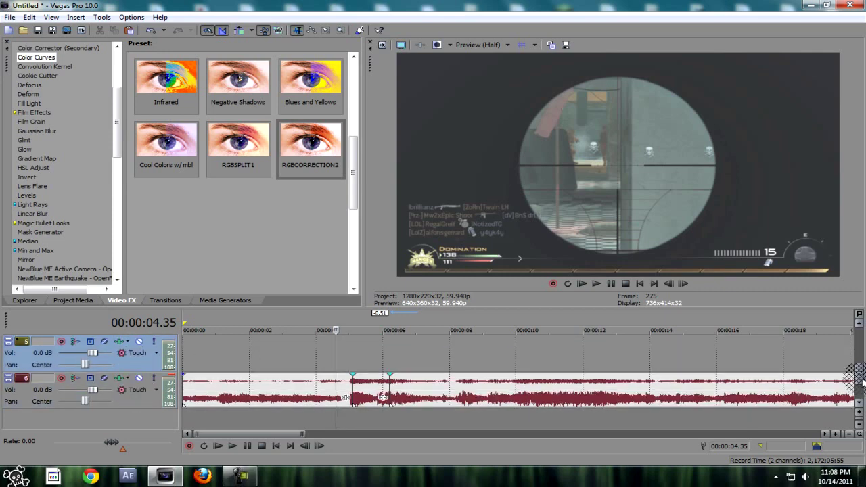
# Step: Import a short sound effect onto the empty audio track at the start of the RGB-split segment and preview it
pyautogui.moveTo(863, 383); pyautogui.dragTo(861, 371)
pyautogui.click(330, 397)
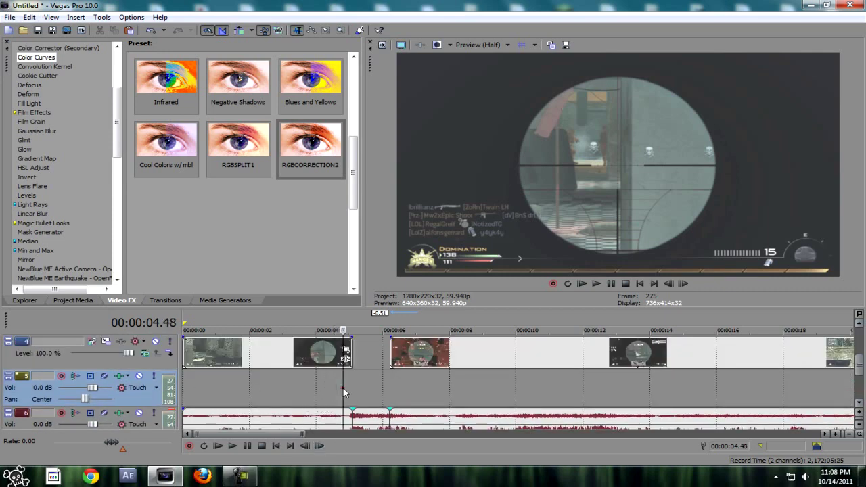
pyautogui.click(23, 29)
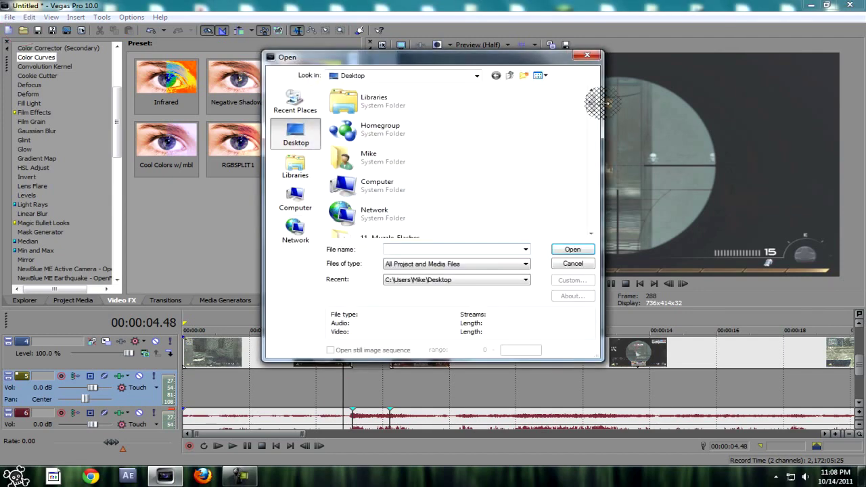
pyautogui.moveTo(599, 104); pyautogui.dragTo(590, 189)
pyautogui.doubleClick(375, 183)
pyautogui.doubleClick(363, 155)
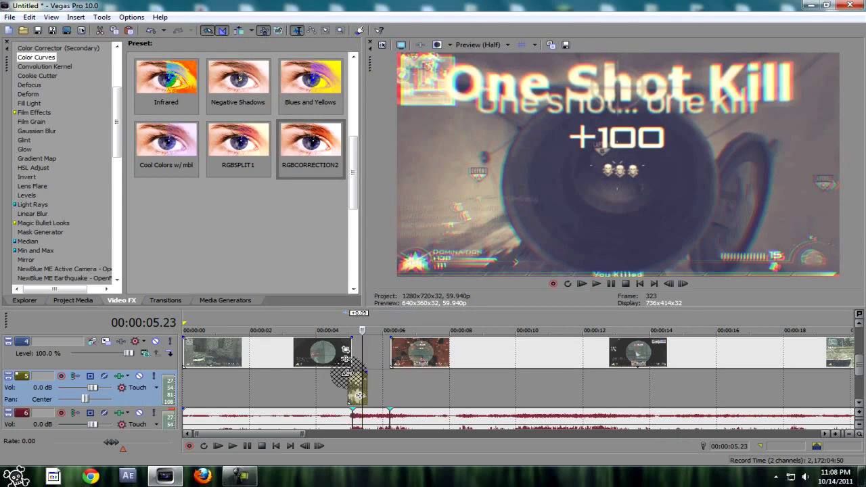
pyautogui.press('space')
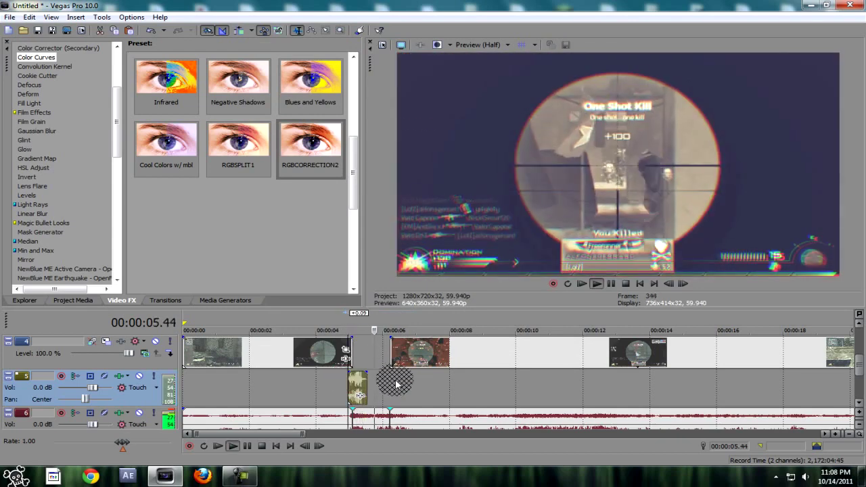
pyautogui.press('space')
# Step: Copy the sound effect to the end of the RGB-split segment, reverse the copy and preview the result
pyautogui.click(358, 381)
pyautogui.hotkey('ctrl', 'c')
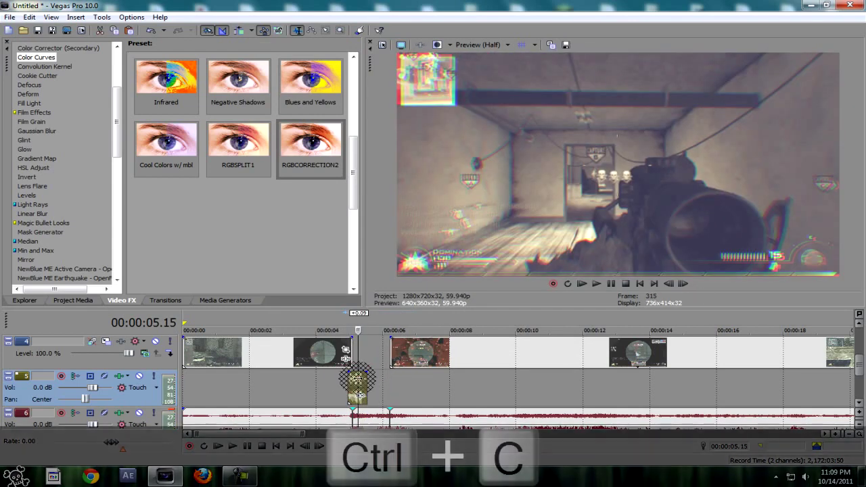
pyautogui.hotkey('ctrl', 'v')
pyautogui.rightClick(387, 382)
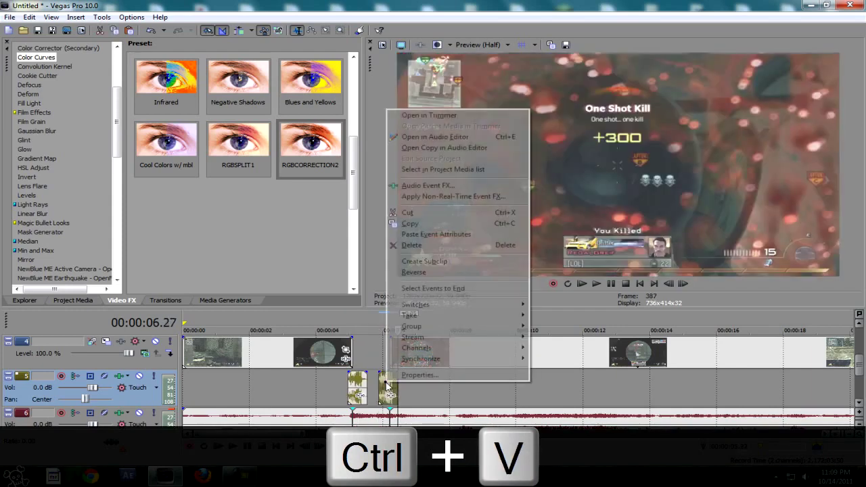
pyautogui.click(447, 272)
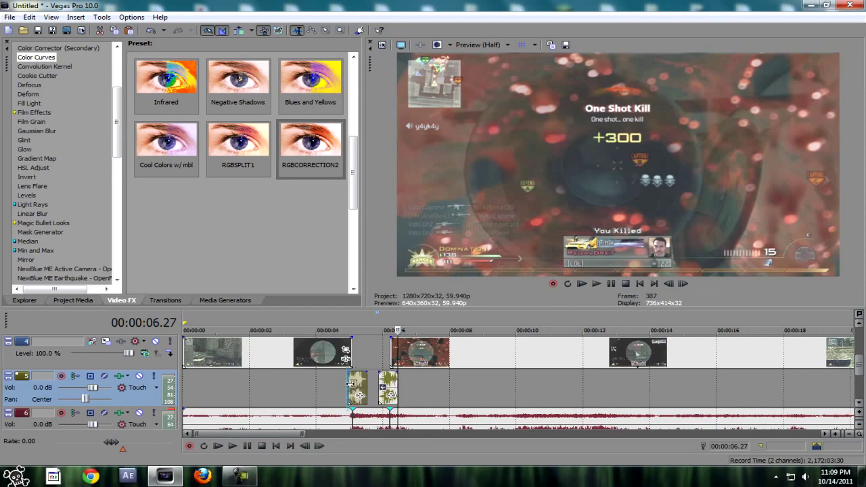
pyautogui.press('space')
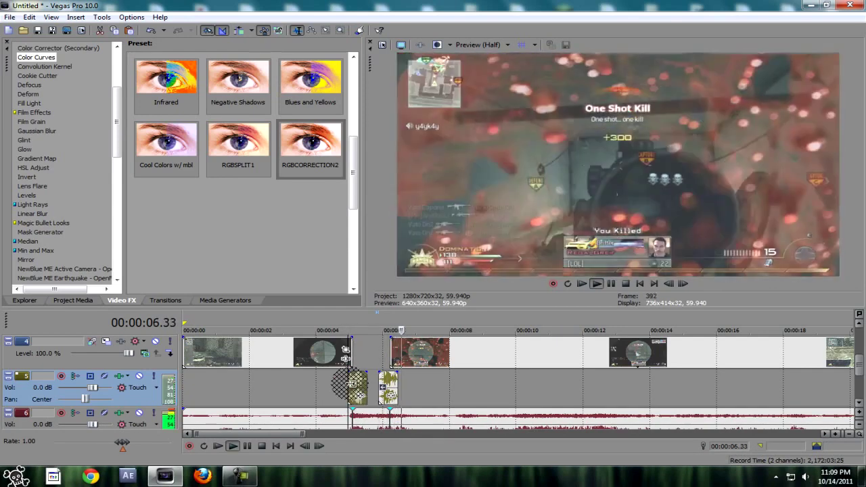
pyautogui.press('space')
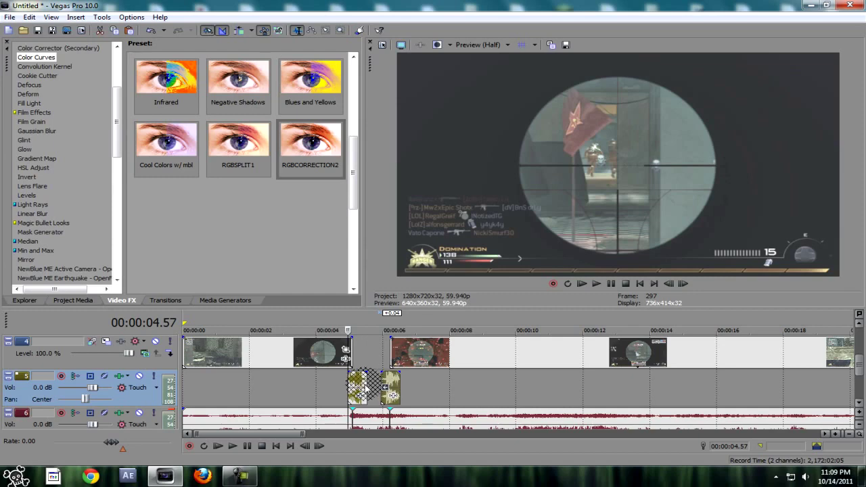
# Step: Play back the RGB-split segment from 00:00:04.57 to review its picture with the transition sounds
pyautogui.press('space')
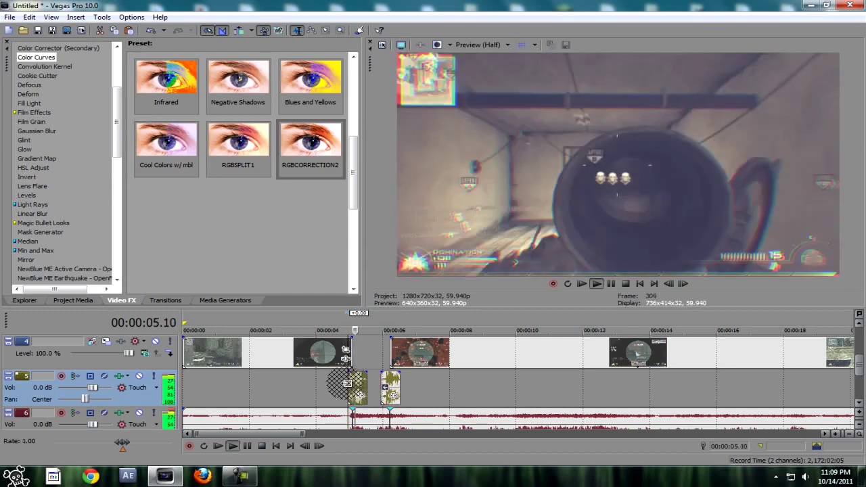
pyautogui.press('space')
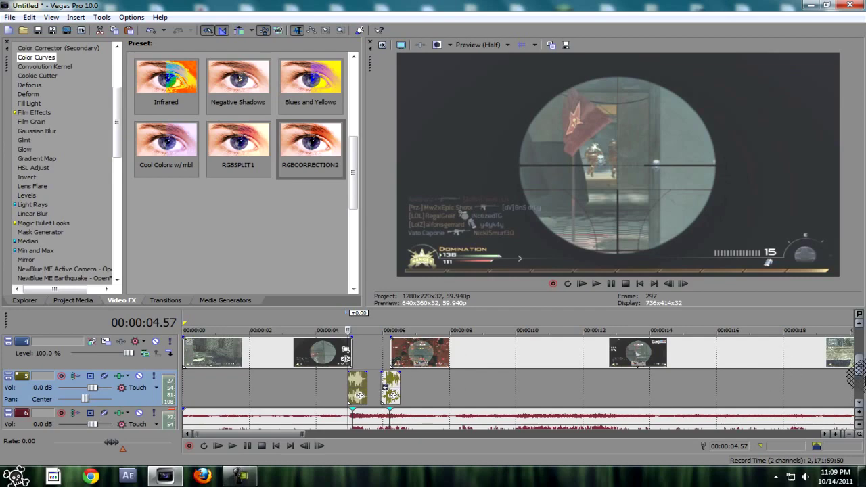
pyautogui.scroll(2, 858, 364)
pyautogui.press('space')
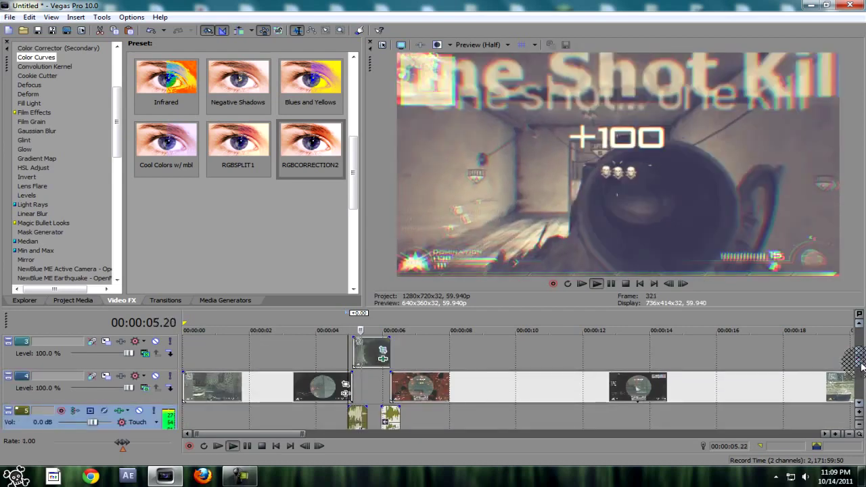
pyautogui.press('space')
pyautogui.scroll(1, 858, 353)
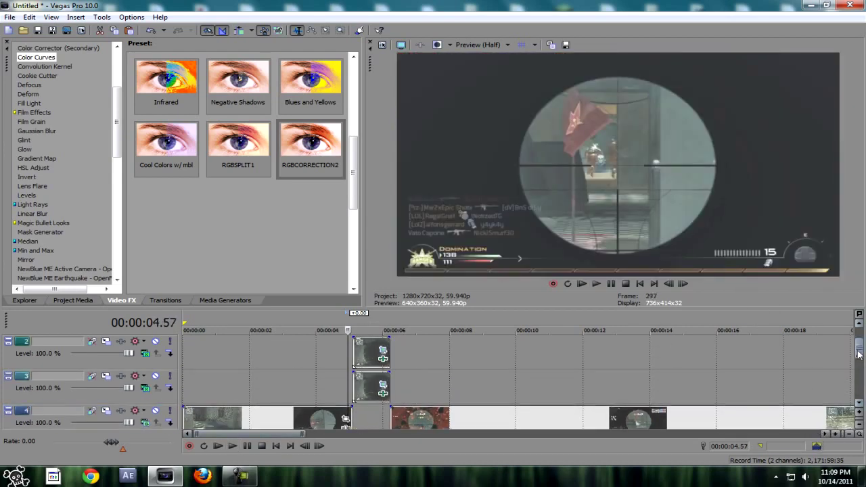
# Step: Apply the NewBlue ME Earthquake preset RGB1 to the RGB-split event on track 1
pyautogui.scroll(-5, 98, 132)
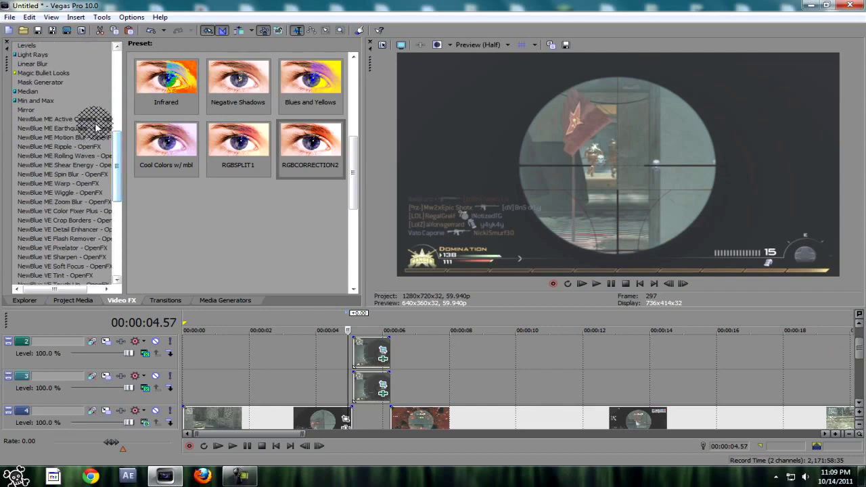
pyautogui.click(97, 120)
pyautogui.moveTo(352, 134); pyautogui.dragTo(343, 212)
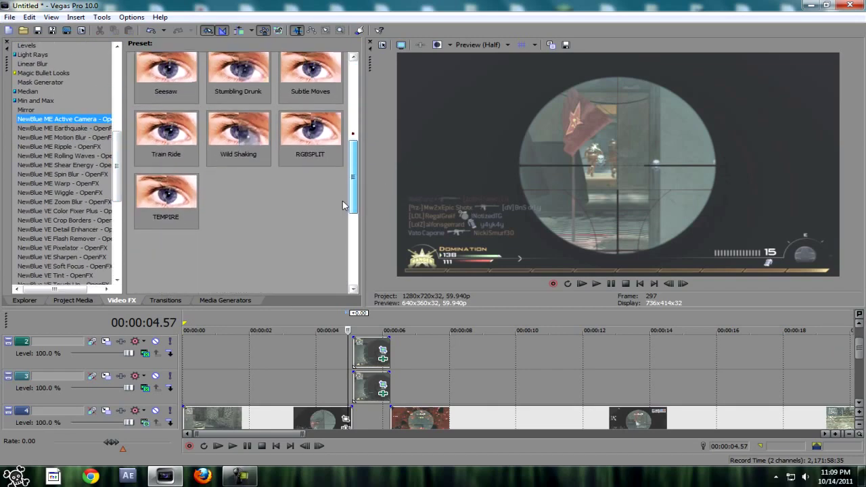
pyautogui.click(57, 129)
pyautogui.moveTo(350, 155); pyautogui.dragTo(351, 193)
pyautogui.moveTo(243, 150); pyautogui.dragTo(272, 182)
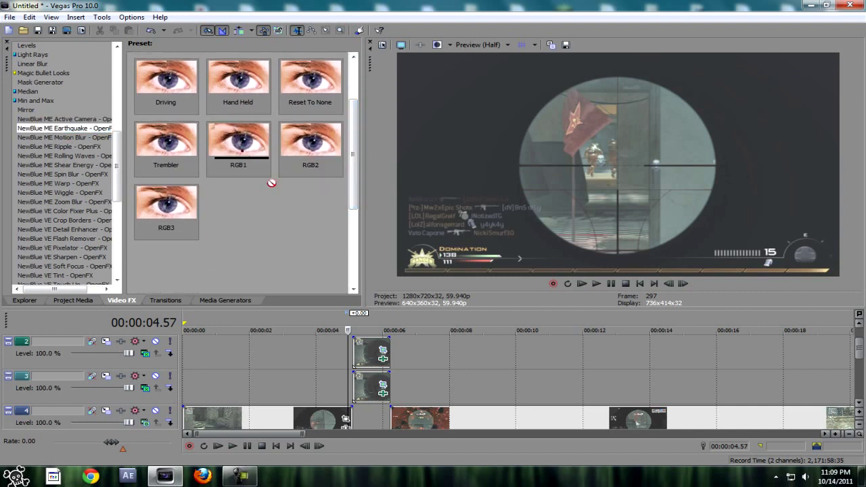
pyautogui.moveTo(370, 354); pyautogui.dragTo(370, 354)
pyautogui.moveTo(861, 349); pyautogui.dragTo(862, 337)
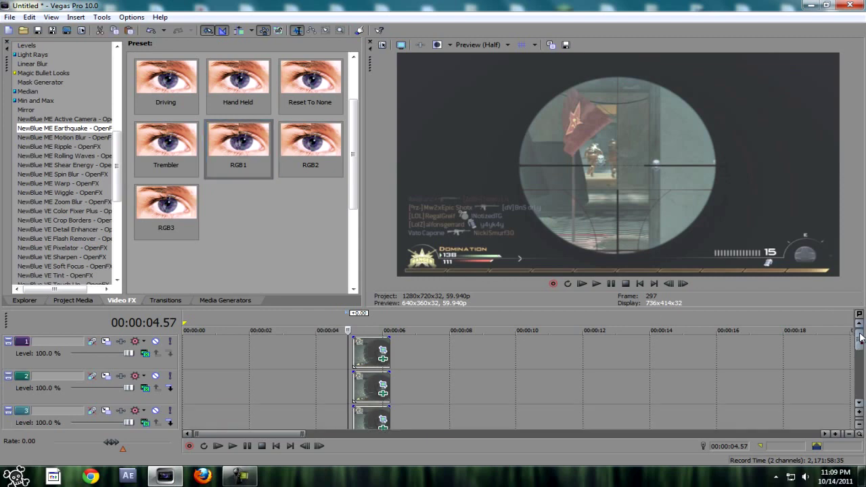
pyautogui.click(376, 346)
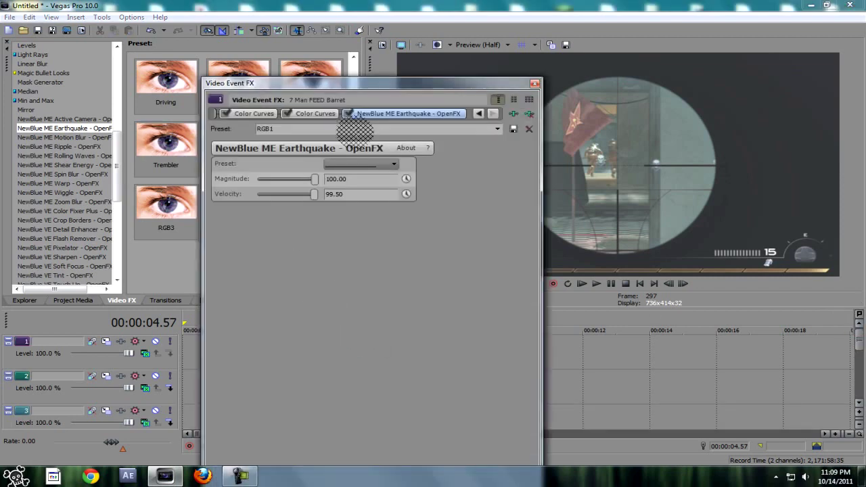
pyautogui.click(534, 83)
# Step: Apply the NewBlue ME Earthquake preset RGB2 to the RGB-split event on track 2 and RGB3 to the one on track 3
pyautogui.click(366, 357)
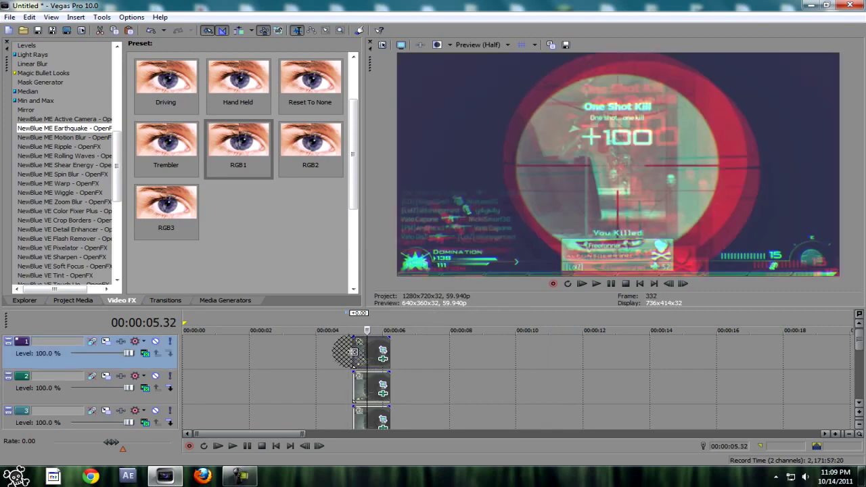
pyautogui.click(352, 352)
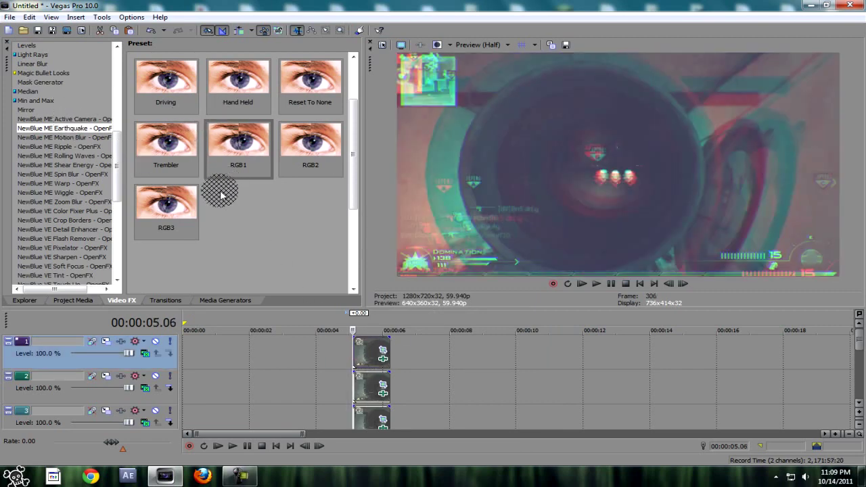
pyautogui.moveTo(220, 195); pyautogui.dragTo(316, 157)
pyautogui.moveTo(369, 393); pyautogui.dragTo(369, 393)
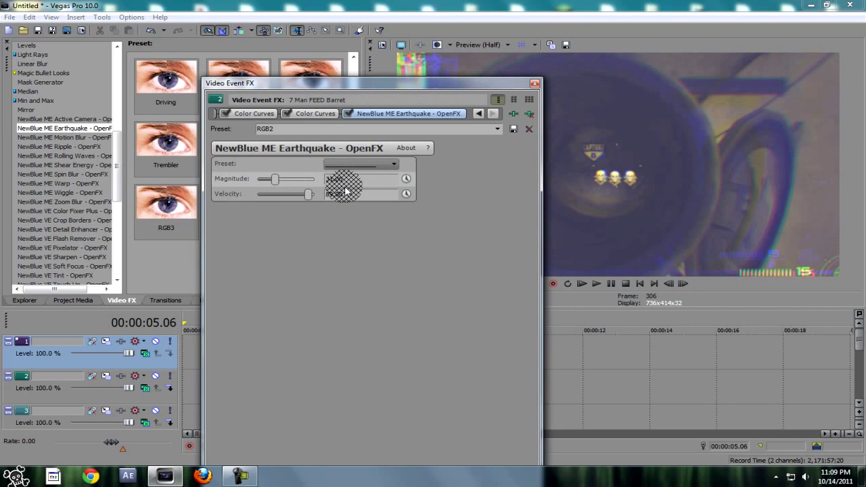
pyautogui.click(534, 84)
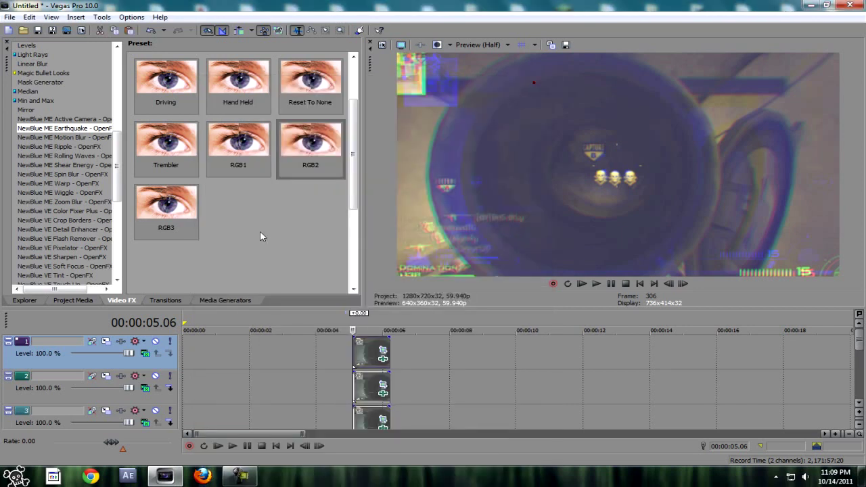
pyautogui.moveTo(361, 423); pyautogui.dragTo(360, 423)
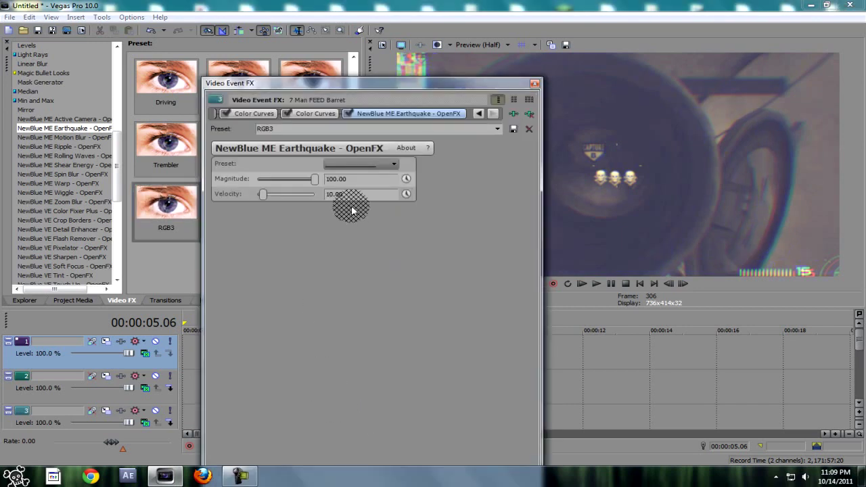
pyautogui.click(534, 84)
# Step: Play back the shaking RGB-split segment, including a selected time range from 00:00:03.31 to 00:00:08.13 around it
pyautogui.press('space')
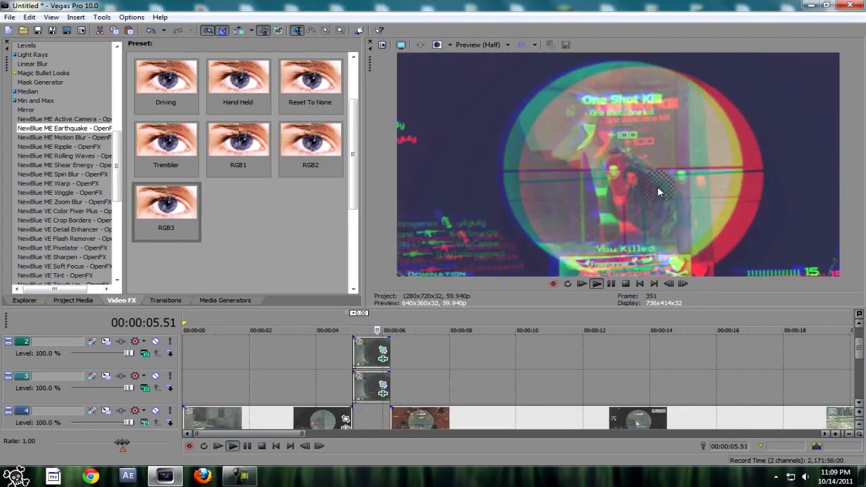
pyautogui.press('space')
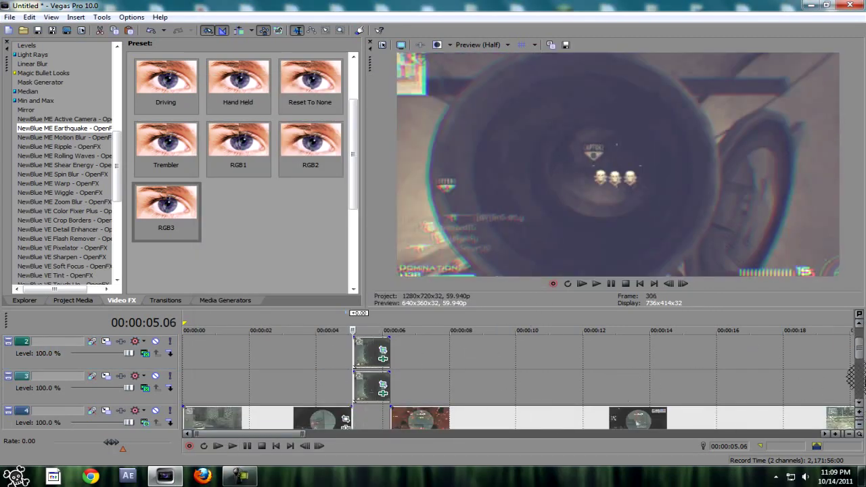
pyautogui.click(848, 434)
pyautogui.click(848, 434)
pyautogui.click(216, 387)
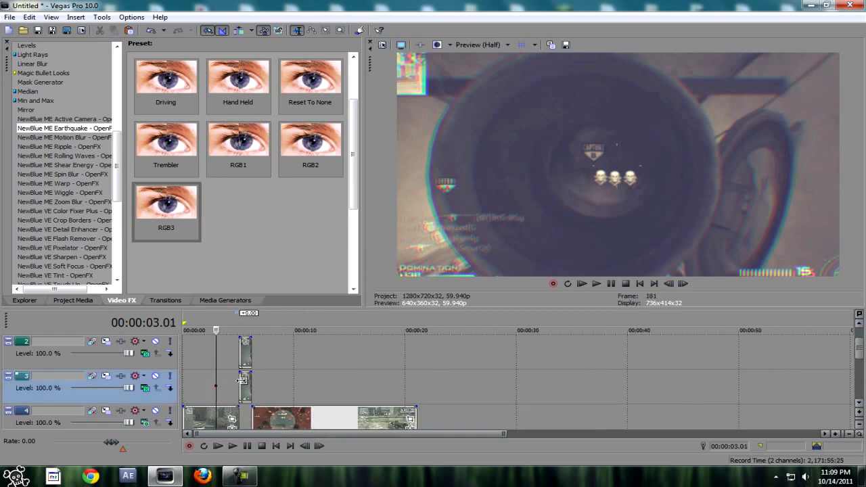
pyautogui.moveTo(184, 383)
pyautogui.mouseDown()
pyautogui.moveTo(272, 377)
pyautogui.moveTo(221, 382)
pyautogui.mouseUp()
pyautogui.press('space')
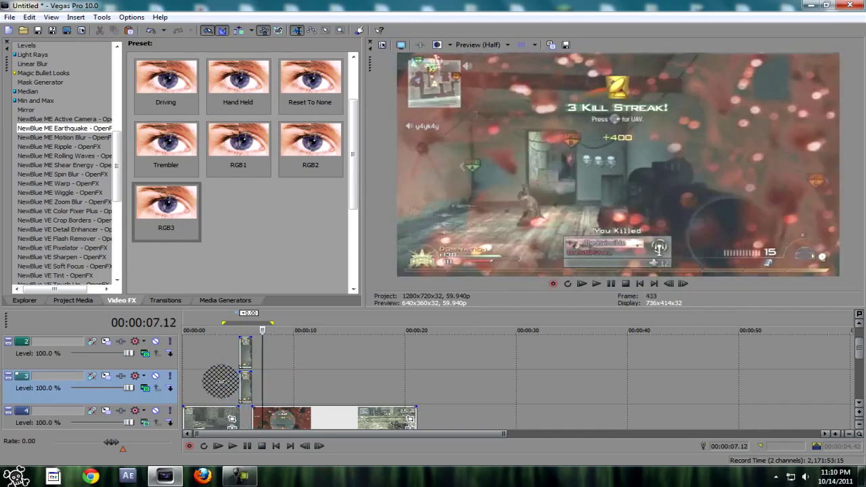
pyautogui.press('space')
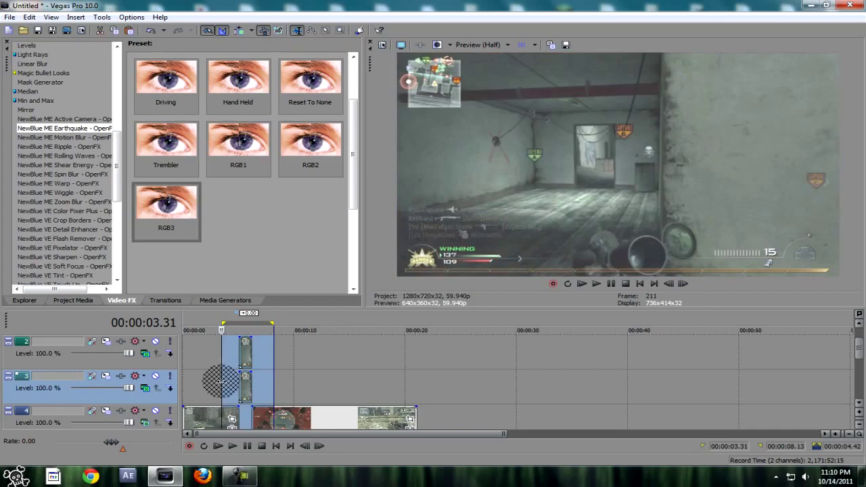
pyautogui.press('space')
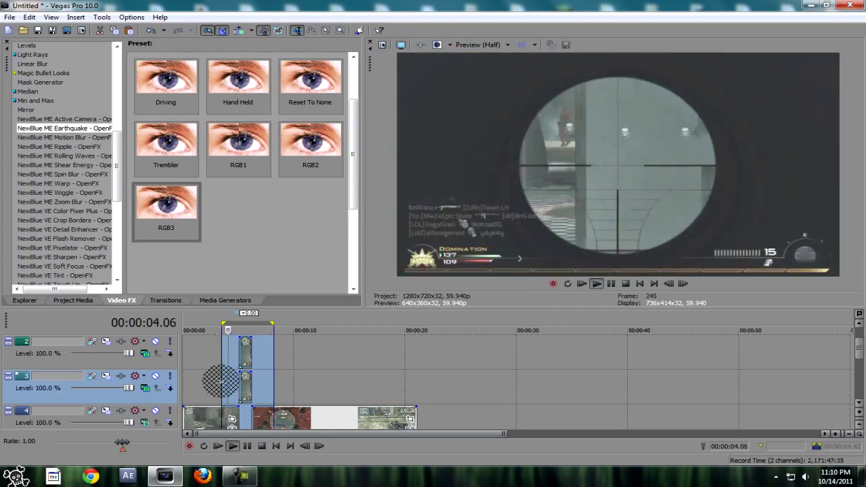
pyautogui.press('space')
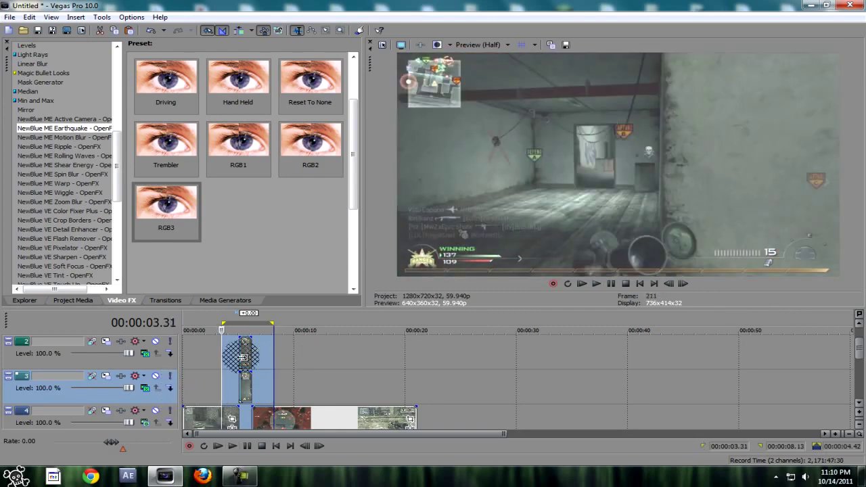
pyautogui.click(243, 357)
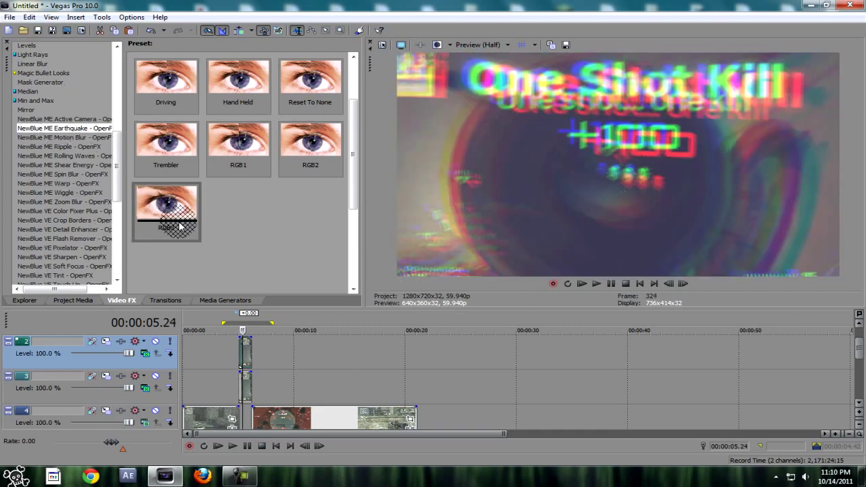
pyautogui.moveTo(228, 173); pyautogui.dragTo(857, 318)
pyautogui.moveTo(850, 355); pyautogui.dragTo(223, 467)
pyautogui.click(241, 477)
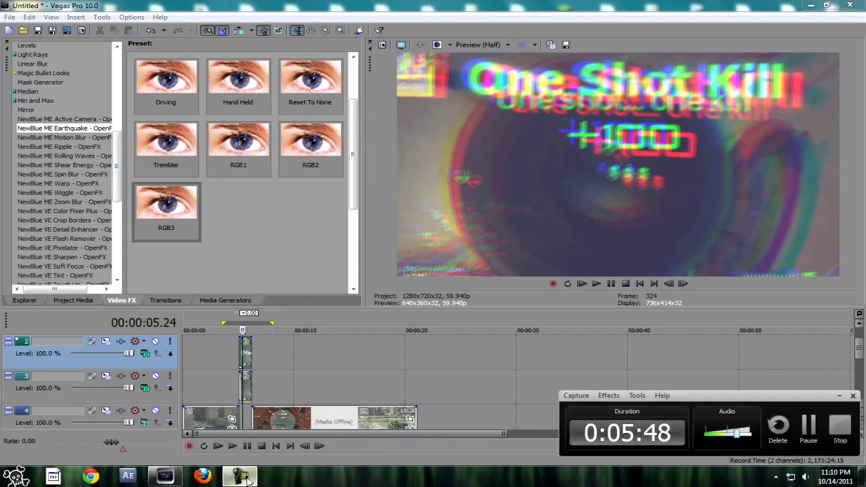
pyautogui.click(837, 398)
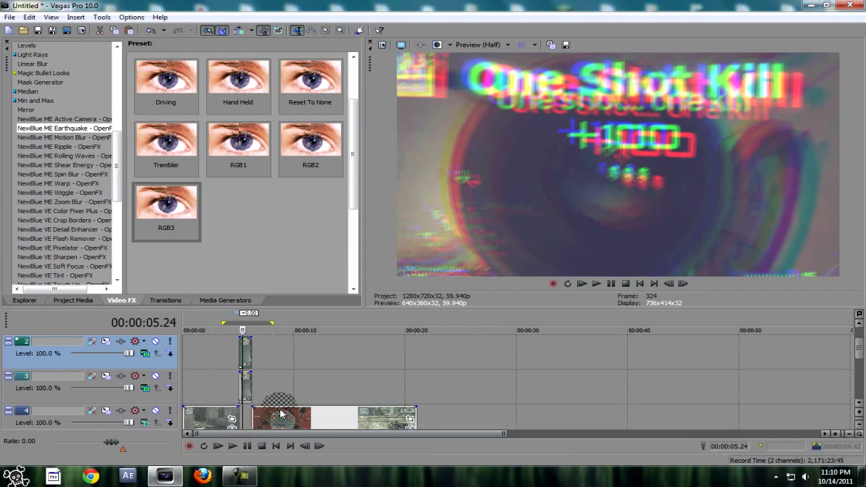
# Step: Apply the NormalCC filter package to the track 4 gameplay clip following the RGB-split segment and preview the clip
pyautogui.click(860, 352)
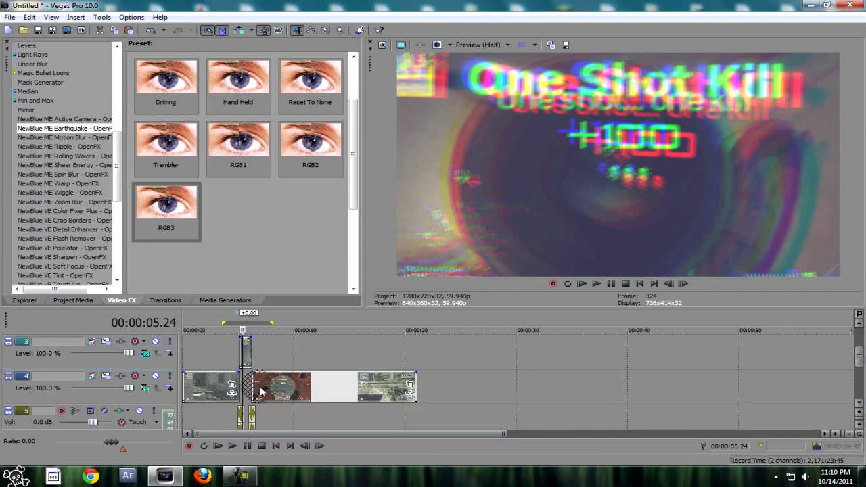
pyautogui.click(254, 384)
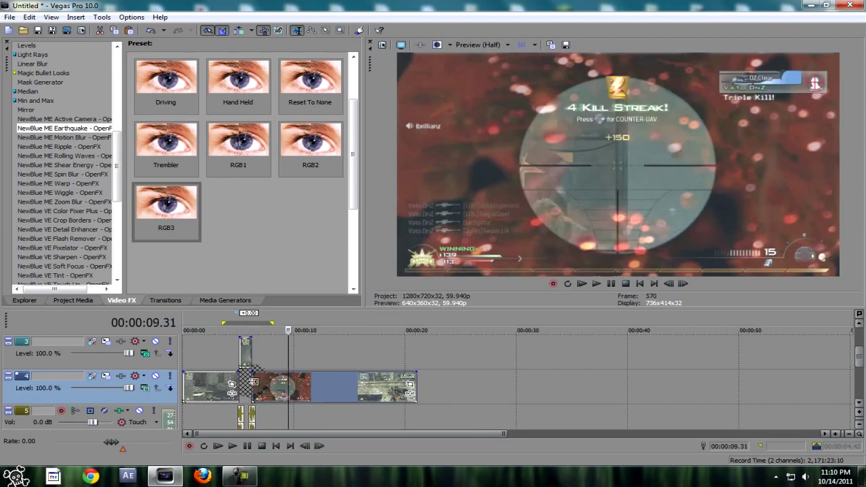
pyautogui.press('space')
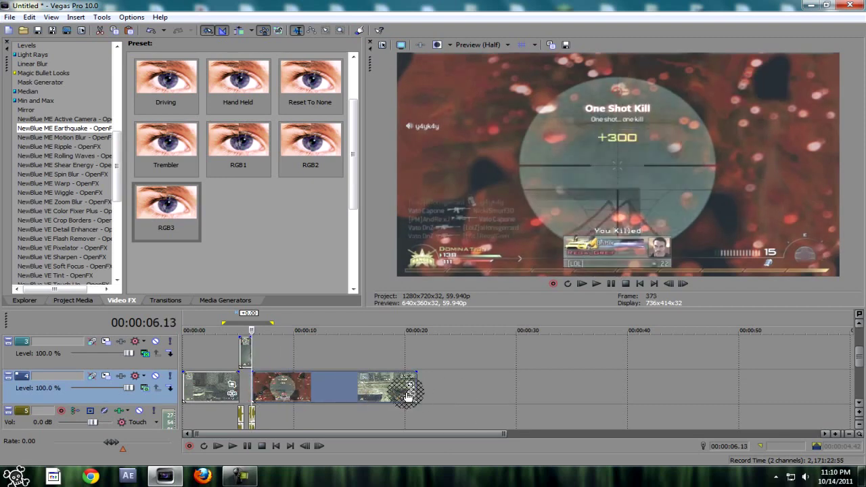
pyautogui.click(410, 391)
pyautogui.click(288, 218)
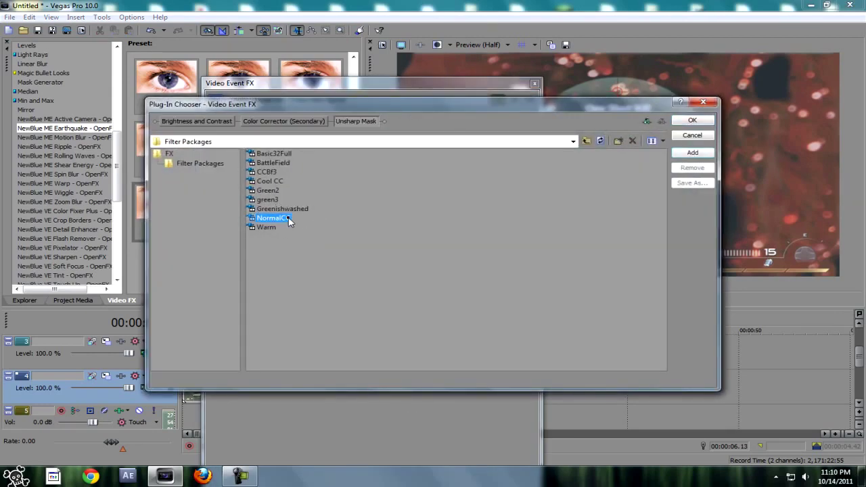
pyautogui.click(691, 121)
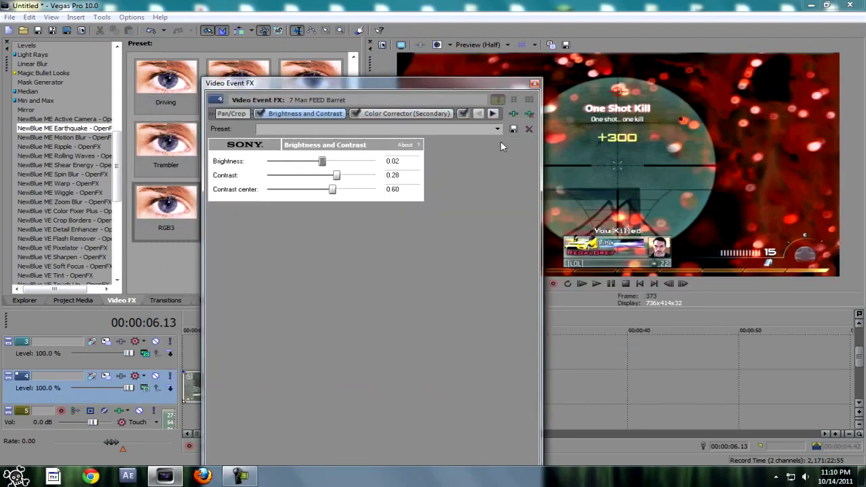
pyautogui.click(536, 83)
pyautogui.press('space')
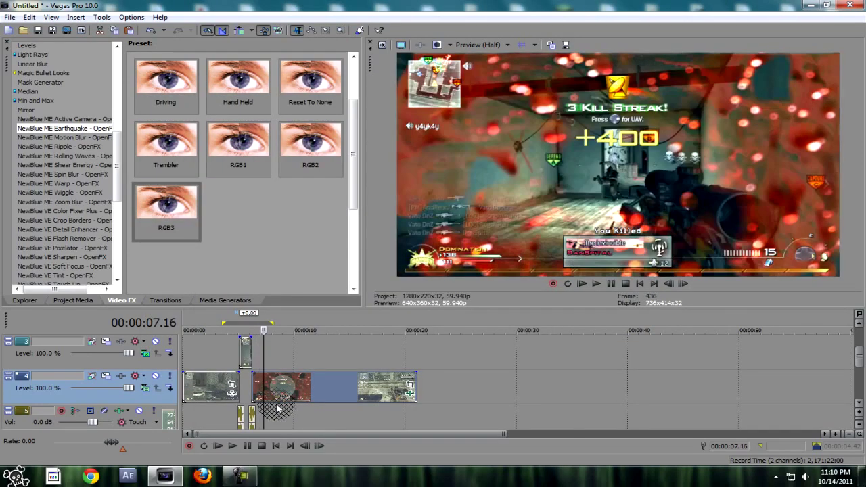
# Step: Return to the start of the timeline and apply the NormalCC filter package to the track 4 clip preceding the RGB-split segment
pyautogui.moveTo(278, 407); pyautogui.dragTo(246, 365)
pyautogui.click(217, 359)
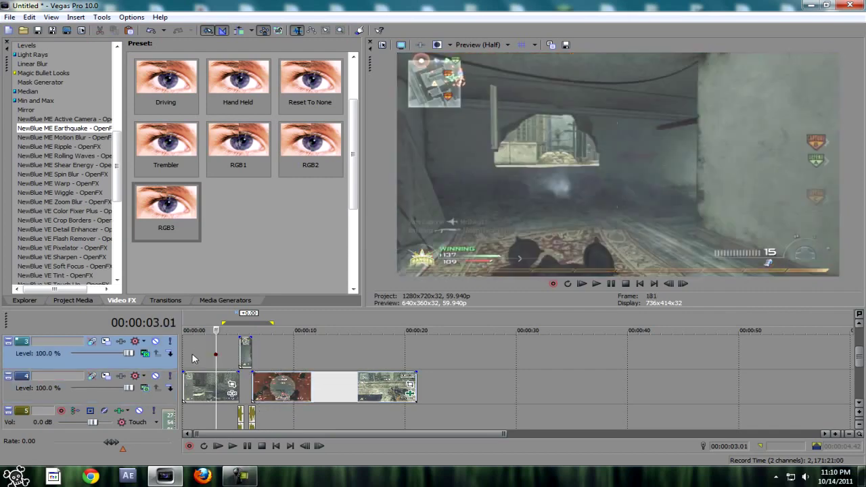
pyautogui.click(189, 358)
pyautogui.click(183, 358)
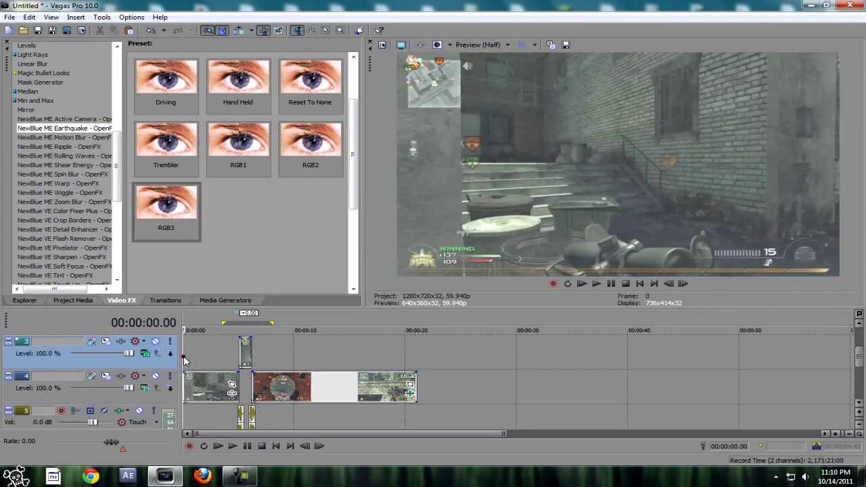
pyautogui.click(232, 395)
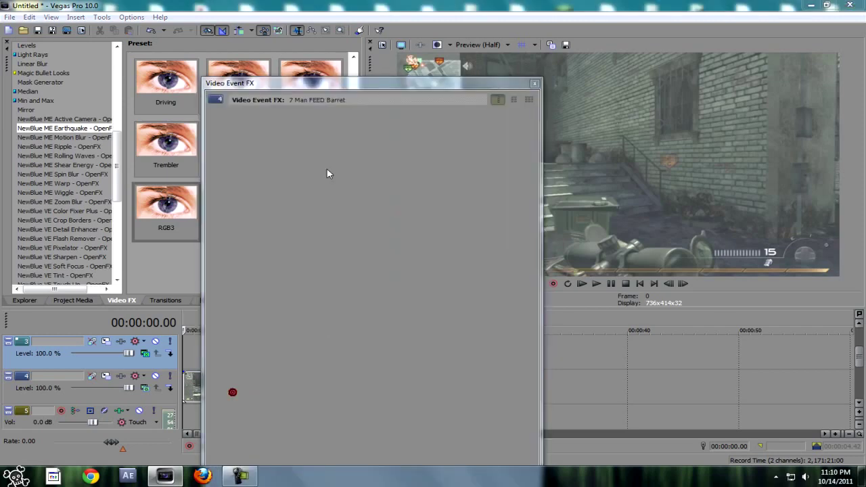
pyautogui.click(291, 218)
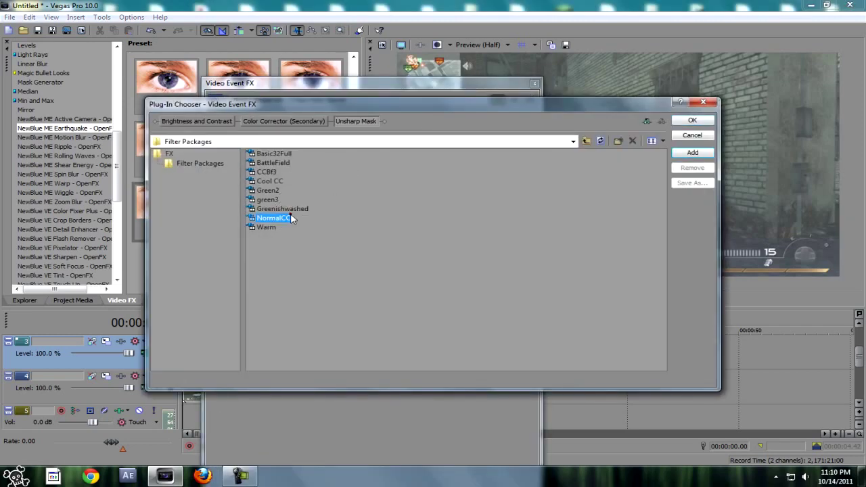
pyautogui.click(697, 121)
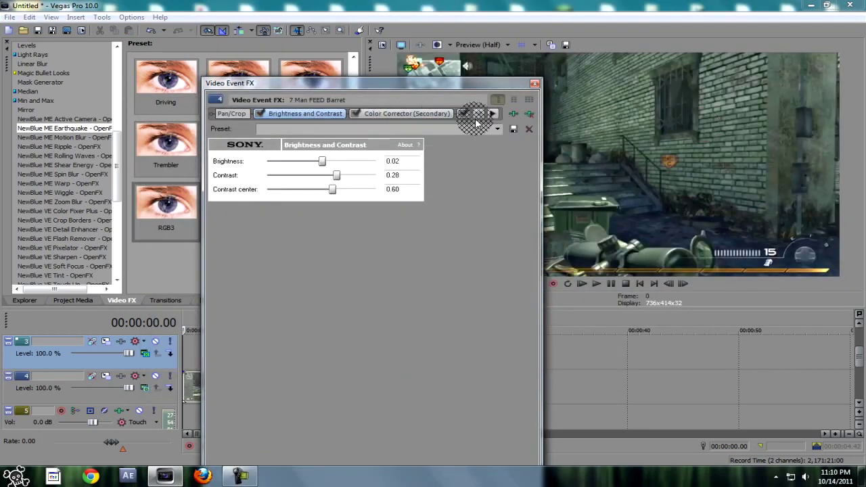
# Step: Remove Brightness and Contrast and Color Corrector (Secondary) from the first track 4 clip, leaving only Unsharp Mask, and play the timeline
pyautogui.click(529, 113)
pyautogui.click(529, 113)
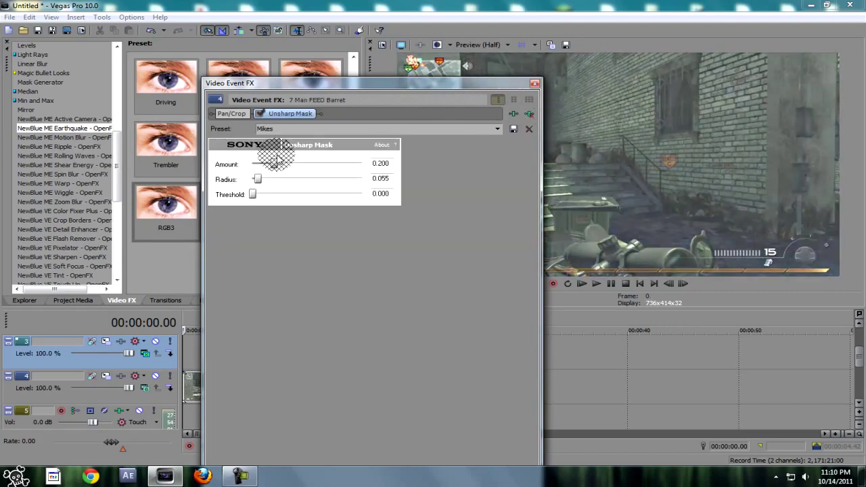
pyautogui.moveTo(291, 113); pyautogui.dragTo(263, 119)
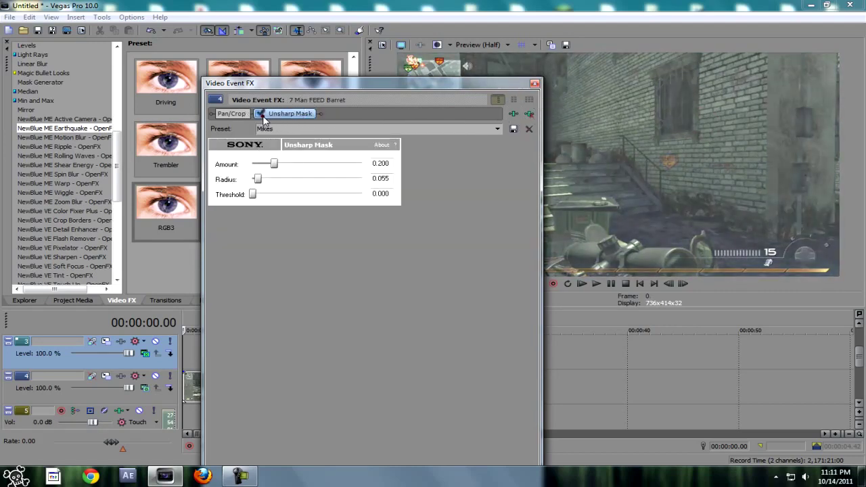
pyautogui.click(535, 83)
pyautogui.press('space')
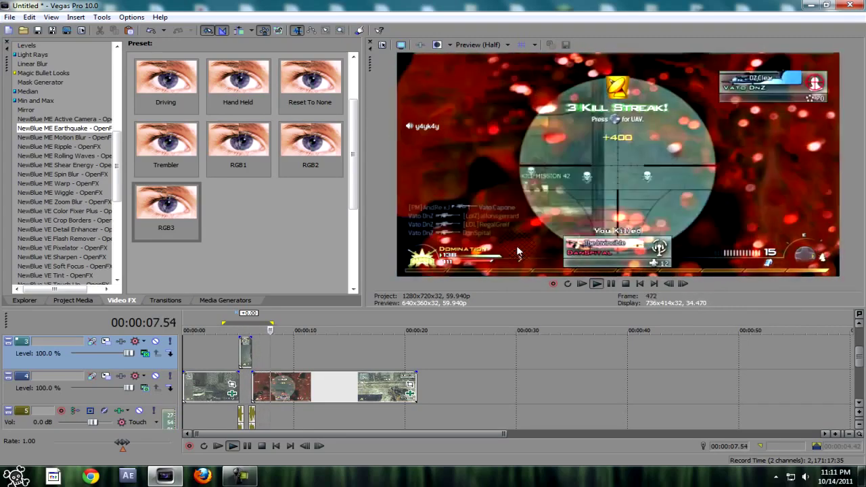
pyautogui.press('space')
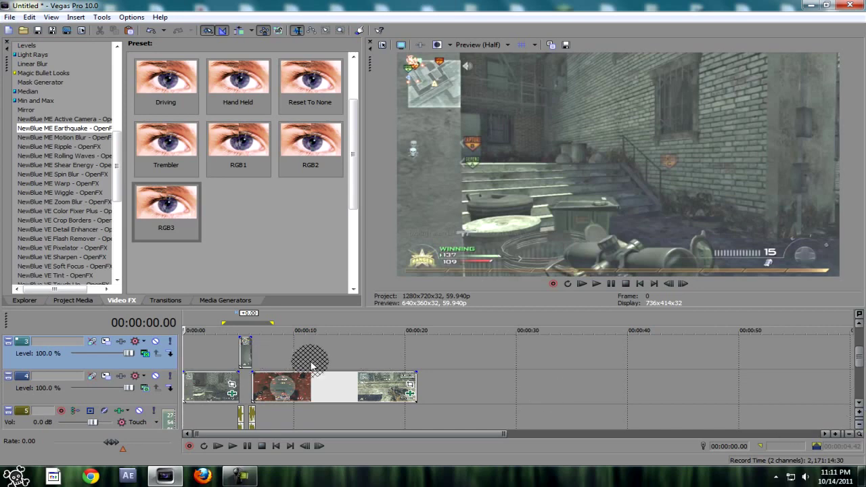
# Step: Play back the transition into the RGB-split segment from just before 00:00:05
pyautogui.moveTo(246, 363); pyautogui.dragTo(245, 358)
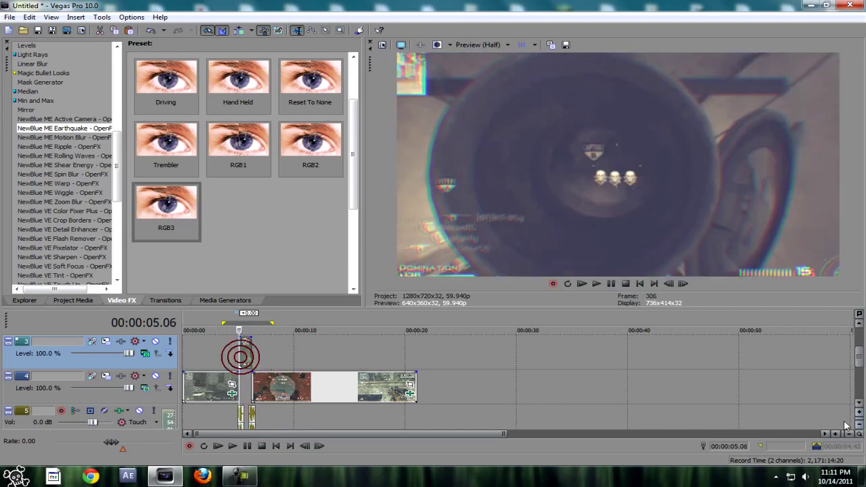
pyautogui.click(835, 434)
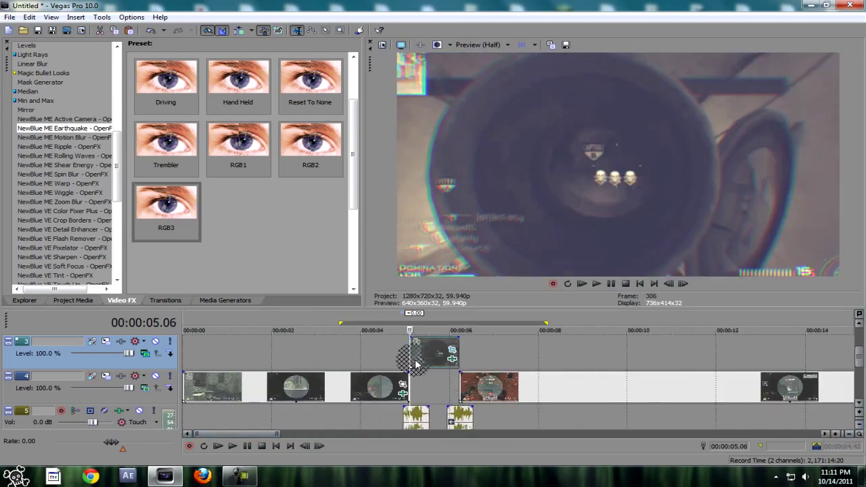
pyautogui.click(398, 358)
pyautogui.press('space')
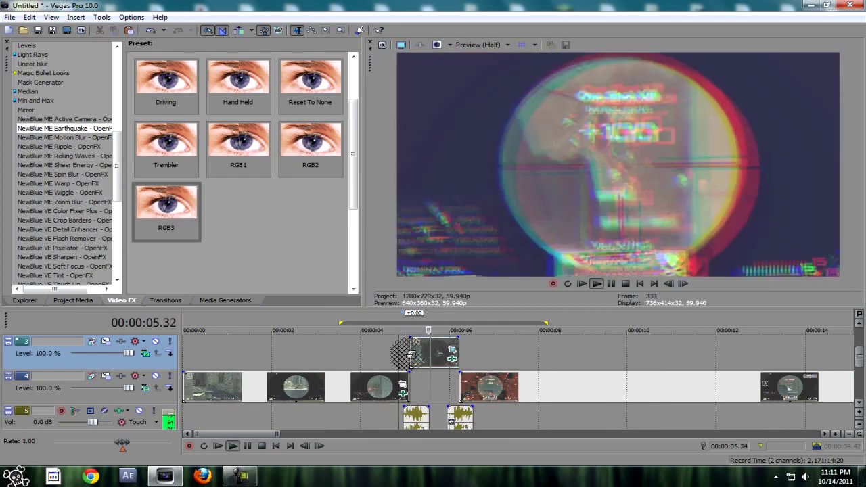
pyautogui.press('space')
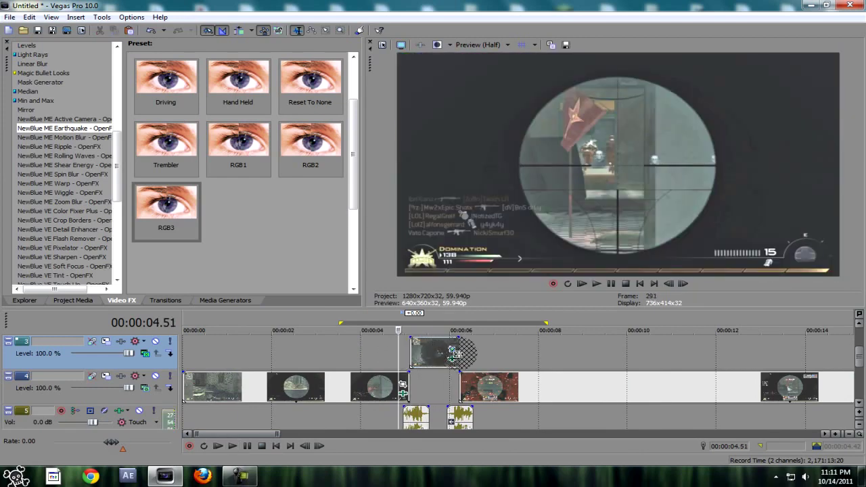
# Step: Trim the track 3 RGB-split event's end by 9 frames and pull the following track 4 clip's start and the second transition sound earlier to match
pyautogui.click(429, 363)
pyautogui.press('space')
pyautogui.press('space')
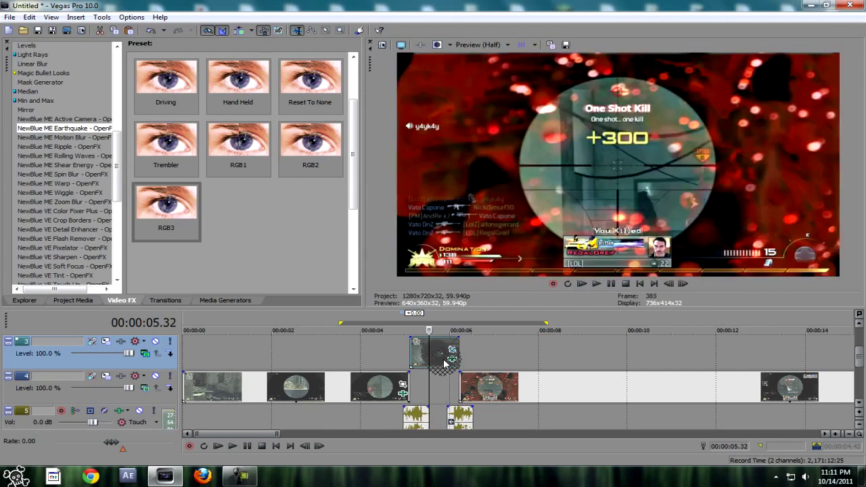
pyautogui.press('space')
pyautogui.press('space')
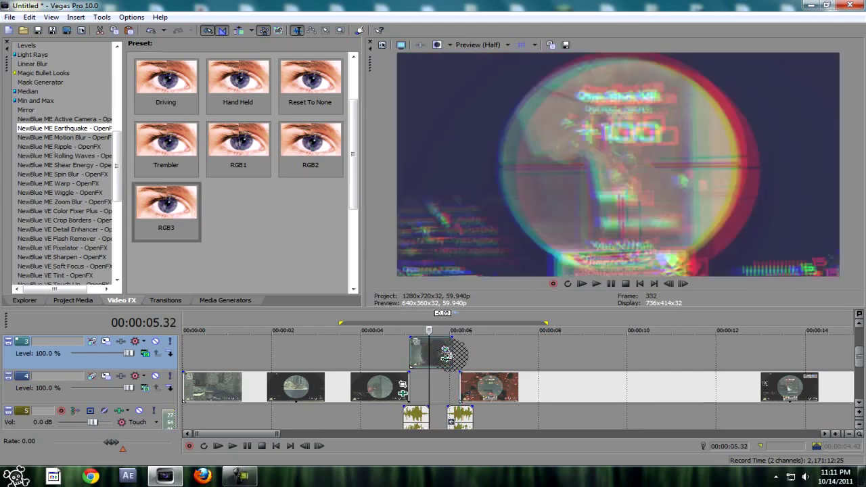
pyautogui.moveTo(462, 381); pyautogui.dragTo(453, 385)
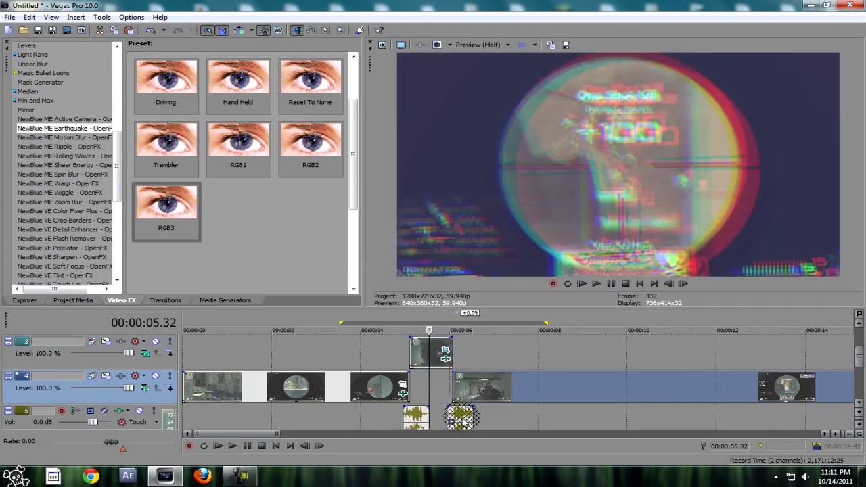
pyautogui.moveTo(462, 420); pyautogui.dragTo(458, 421)
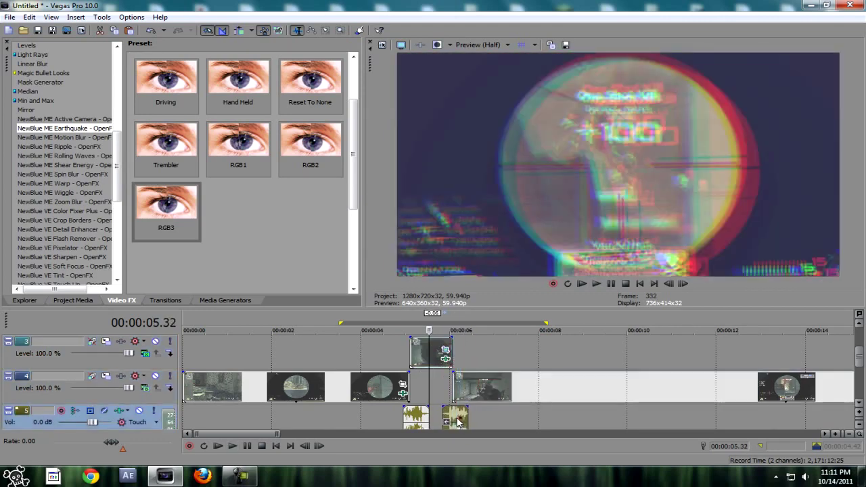
# Step: Play back the RGB-split segment and build a RAM preview of the range from 00:00:03.39 to 00:00:08.41 around it
pyautogui.click(392, 357)
pyautogui.press('space')
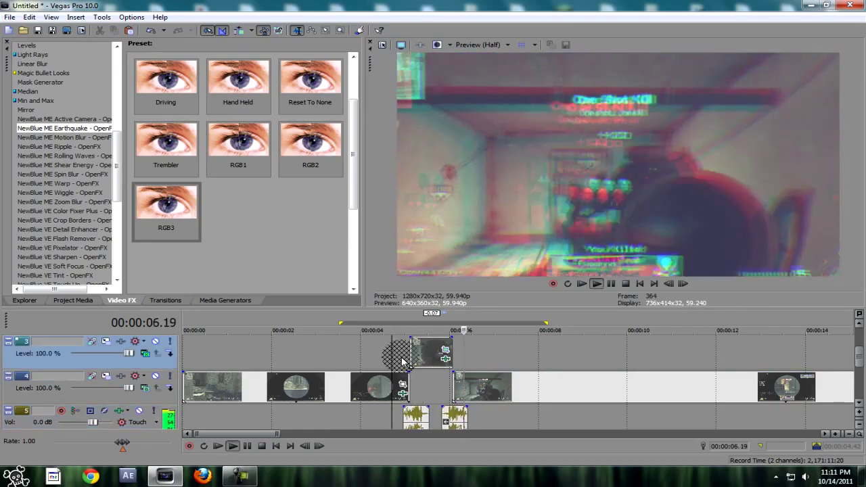
pyautogui.press('space')
pyautogui.moveTo(569, 352); pyautogui.dragTo(343, 353)
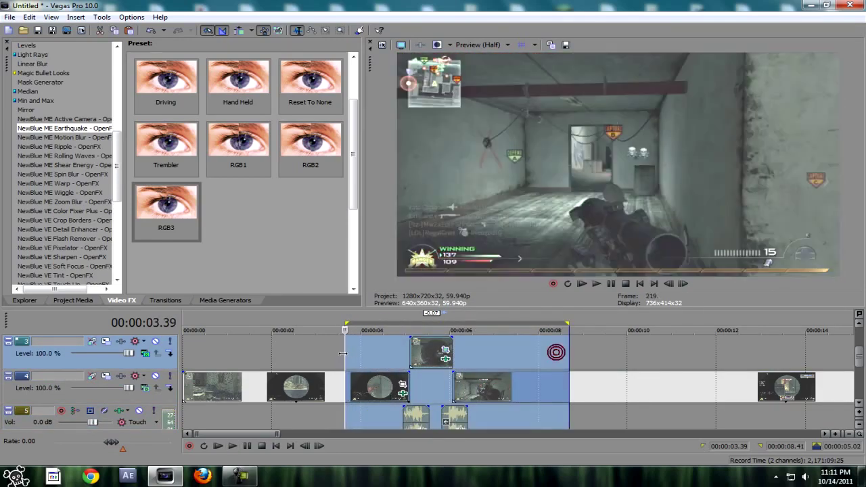
pyautogui.hotkey('shift', 'b')
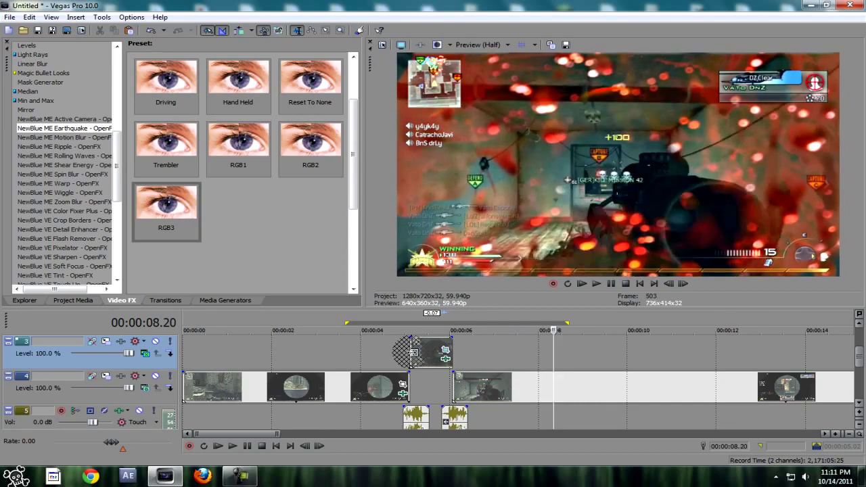
pyautogui.click(410, 352)
pyautogui.press('space')
pyautogui.moveTo(544, 165)
pyautogui.mouseDown()
pyautogui.moveTo(530, 136)
pyautogui.moveTo(783, 169)
pyautogui.moveTo(612, 170)
pyautogui.moveTo(590, 132)
pyautogui.mouseUp()
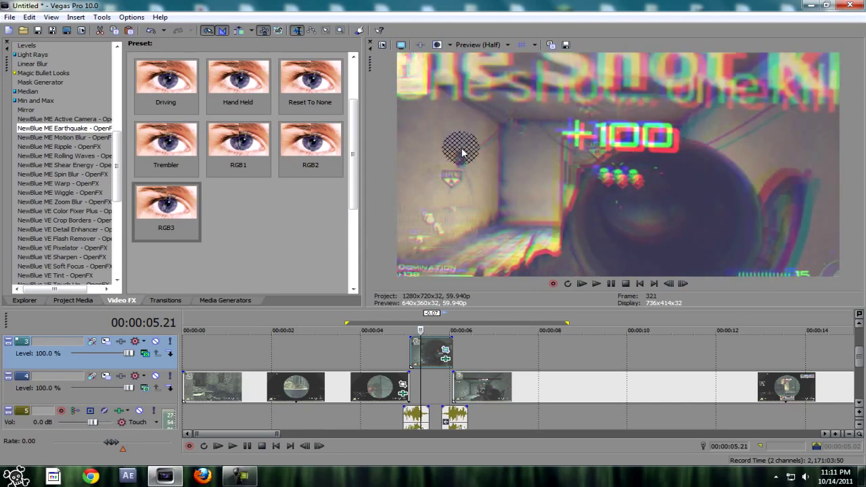
pyautogui.moveTo(76, 145)
pyautogui.mouseDown()
pyautogui.moveTo(196, 185)
pyautogui.moveTo(246, 141)
pyautogui.moveTo(338, 154)
pyautogui.moveTo(156, 237)
pyautogui.moveTo(156, 228)
pyautogui.moveTo(539, 176)
pyautogui.moveTo(598, 193)
pyautogui.moveTo(650, 233)
pyautogui.moveTo(558, 321)
pyautogui.moveTo(450, 310)
pyautogui.moveTo(331, 334)
pyautogui.moveTo(609, 342)
pyautogui.mouseUp()
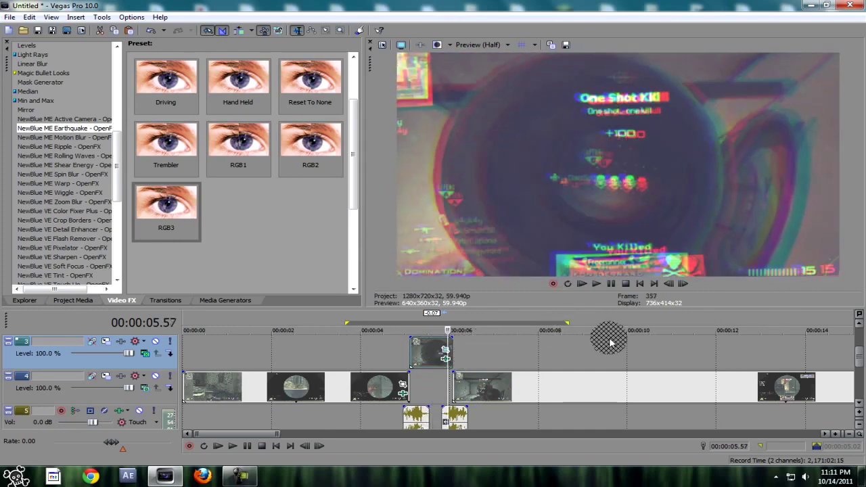
# Step: Trim the ends of the RGB-split events on tracks 1 and 2 by 9 frames to match the track 3 event
pyautogui.moveTo(859, 347); pyautogui.dragTo(860, 344)
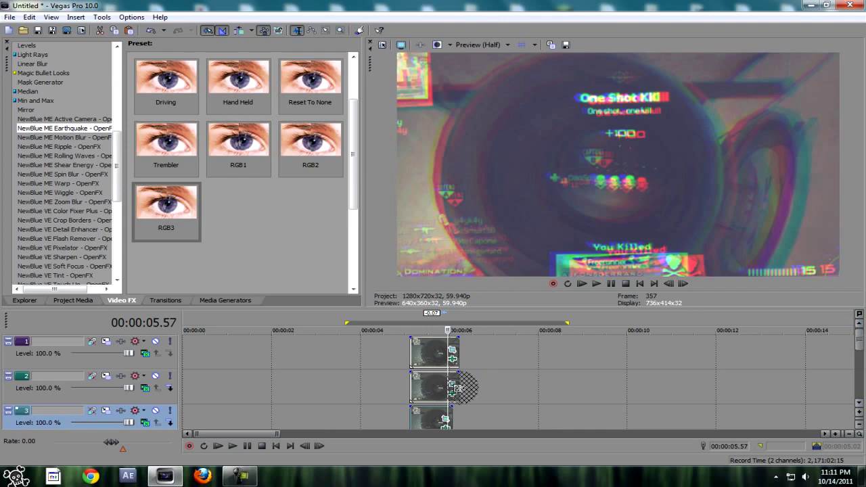
pyautogui.moveTo(457, 387); pyautogui.dragTo(458, 388)
pyautogui.moveTo(459, 348); pyautogui.dragTo(452, 348)
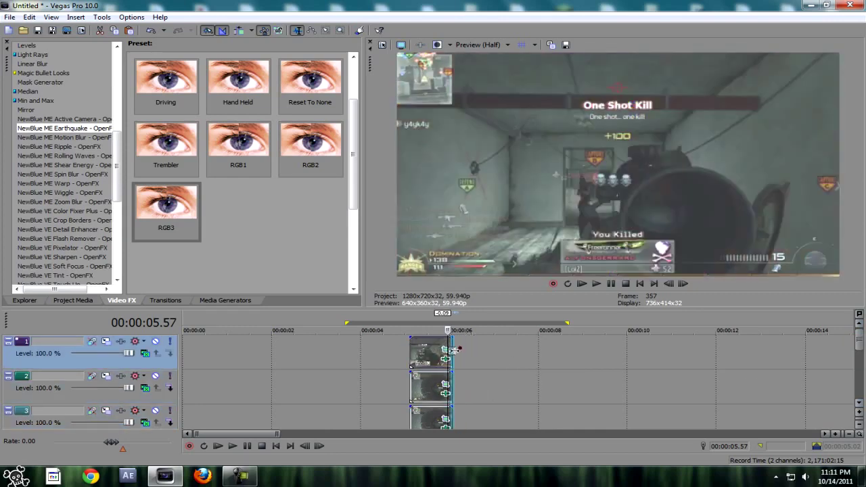
pyautogui.moveTo(860, 346); pyautogui.dragTo(862, 372)
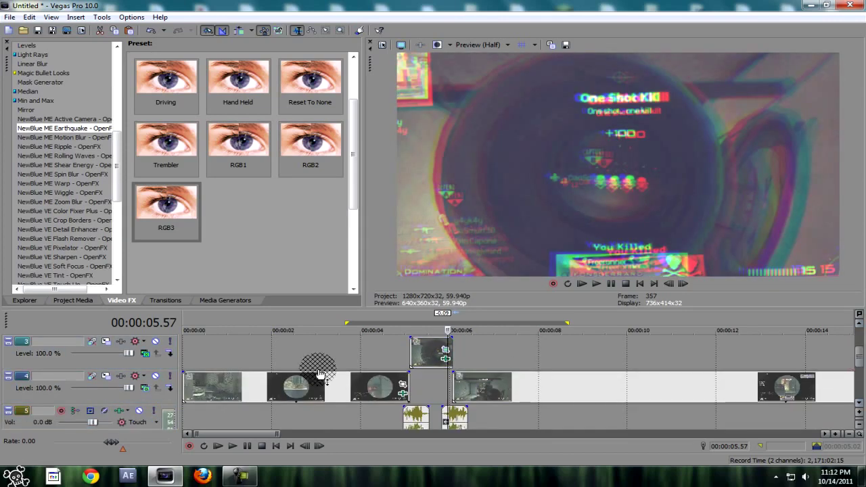
# Step: Play back the selected range around the RGB-split segment and bring the whole timeline into view
pyautogui.press('space')
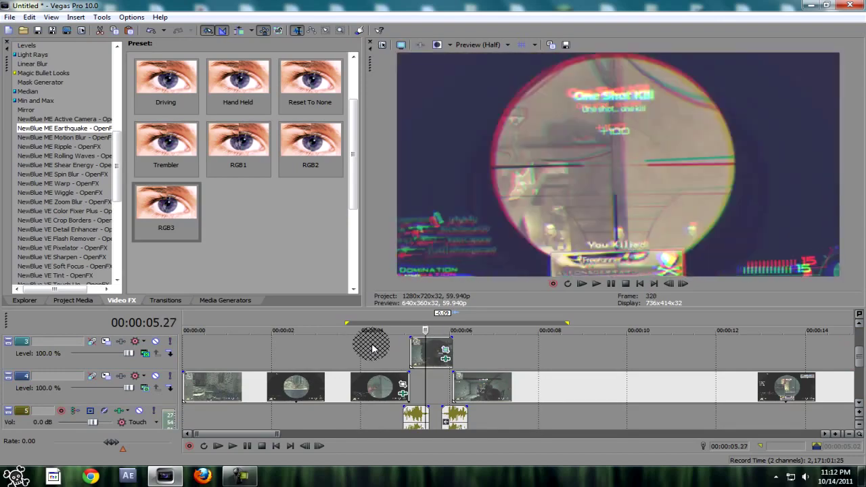
pyautogui.press('space')
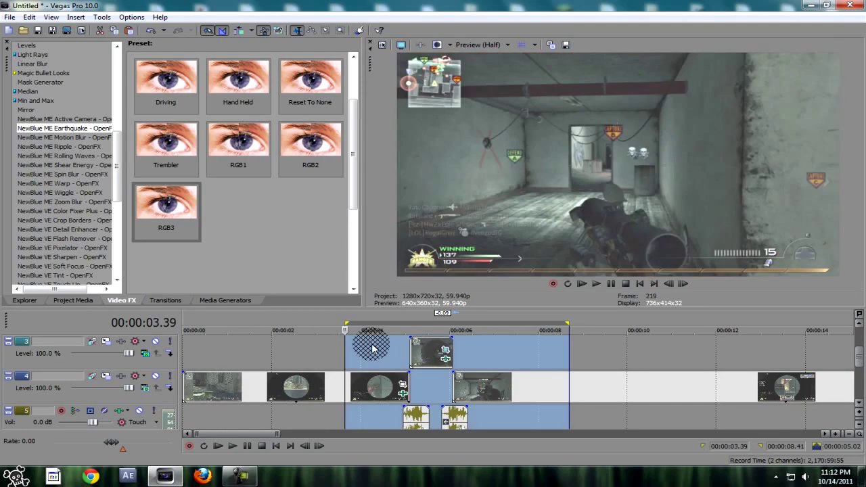
pyautogui.press('space')
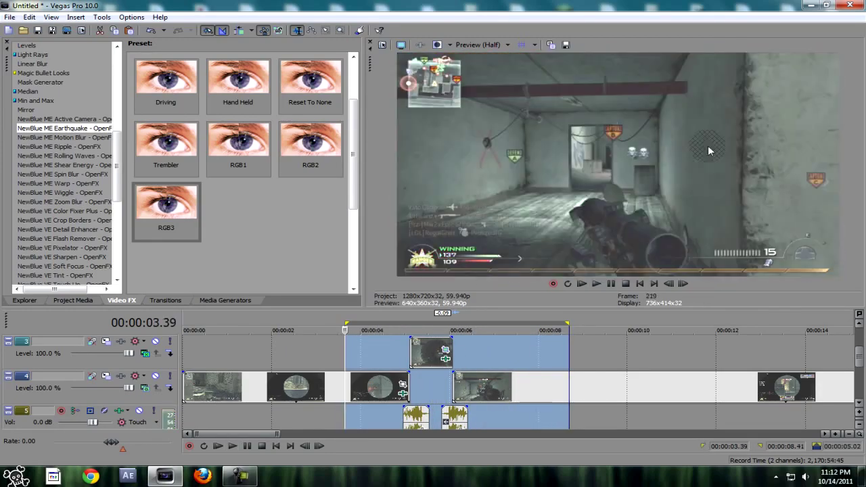
pyautogui.click(849, 433)
pyautogui.click(849, 433)
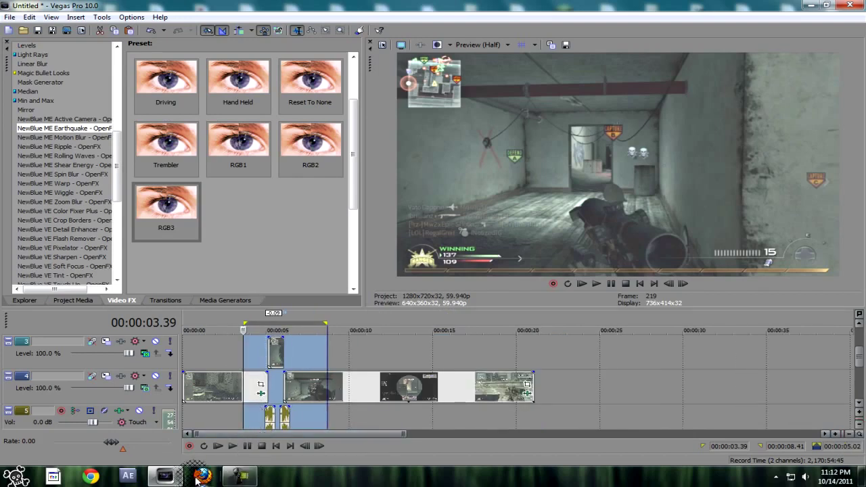
pyautogui.click(230, 476)
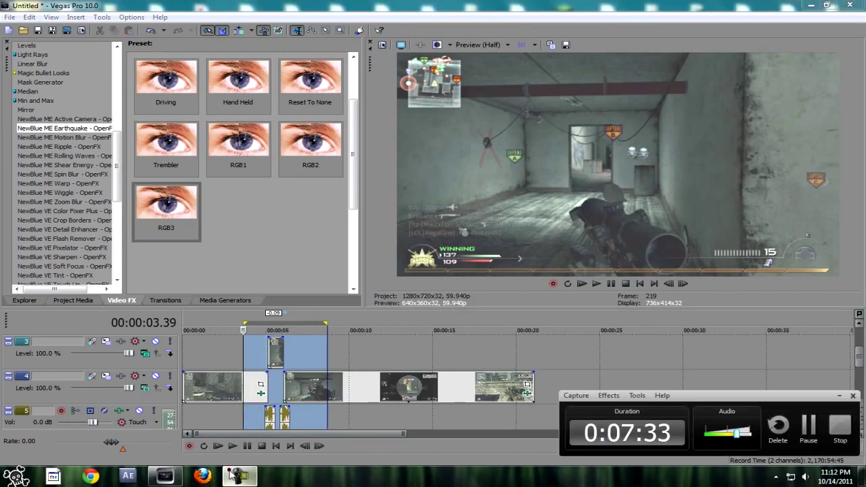
pyautogui.click(178, 474)
pyautogui.click(17, 475)
pyautogui.click(17, 475)
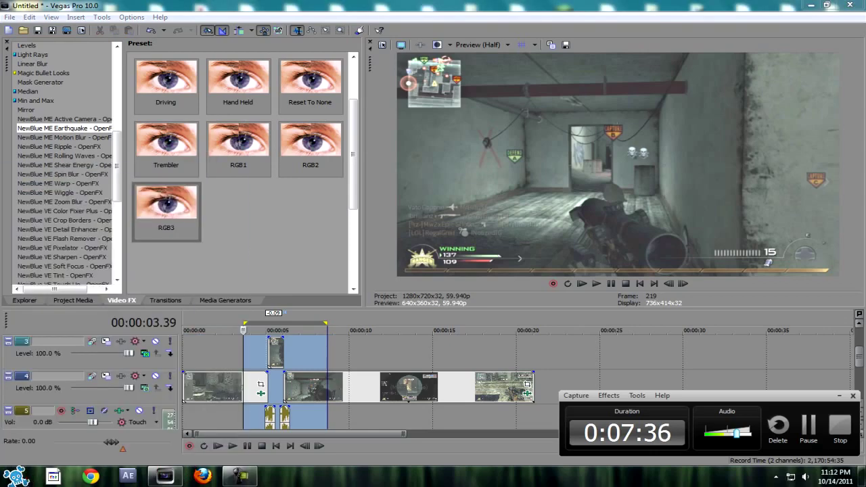